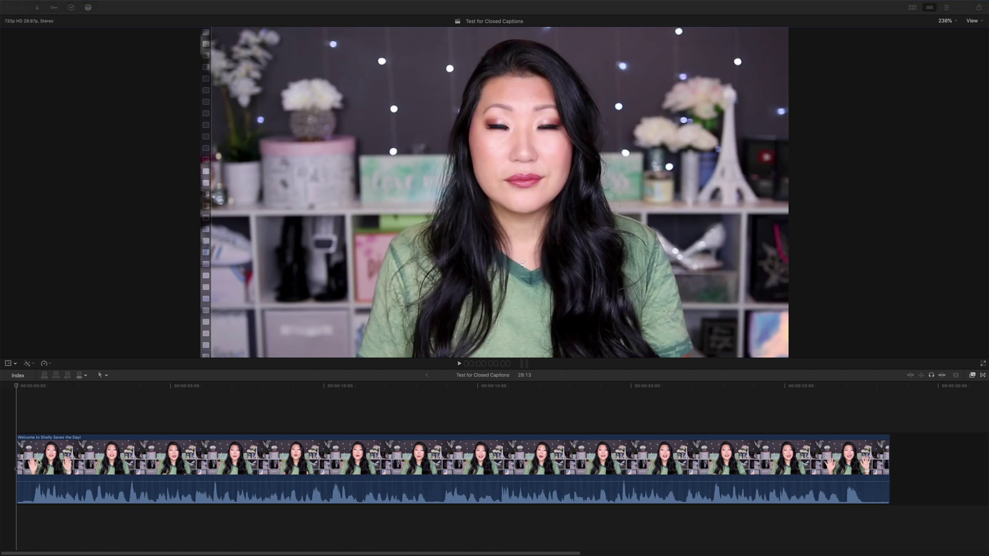
Play the clip from the start and add a new caption at the playhead.
{"action": "left_click", "coordinate": [26, 390]}
{"action": "key", "text": "space"}
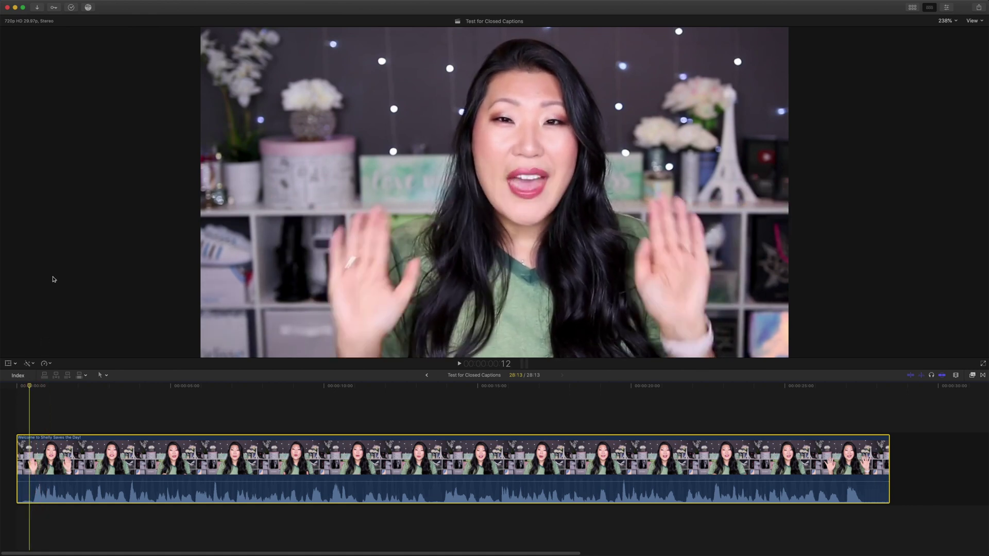
{"action": "mouse_move", "coordinate": [136, 4]}
{"action": "left_click", "coordinate": [87, 4]}
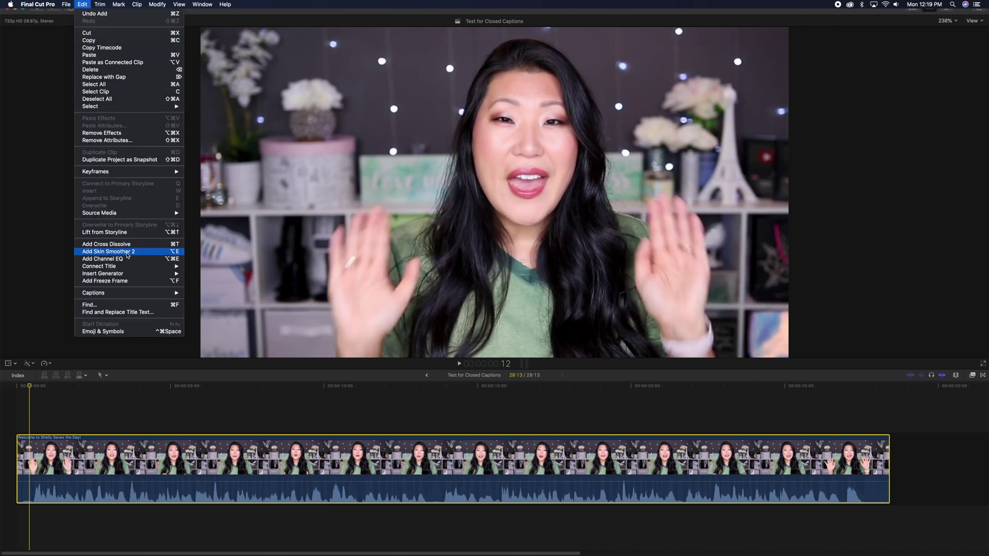
{"action": "mouse_move", "coordinate": [133, 294]}
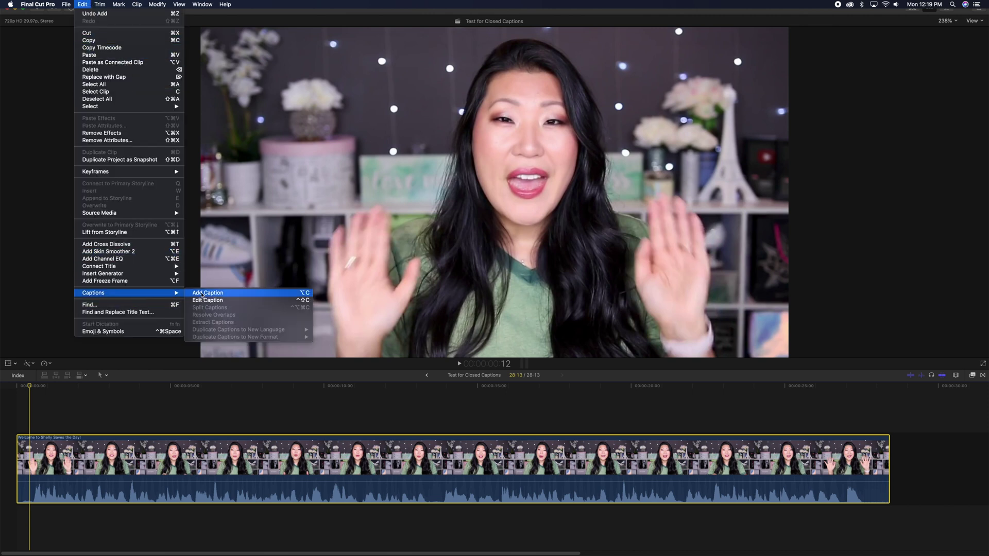
{"action": "left_click", "coordinate": [263, 295]}
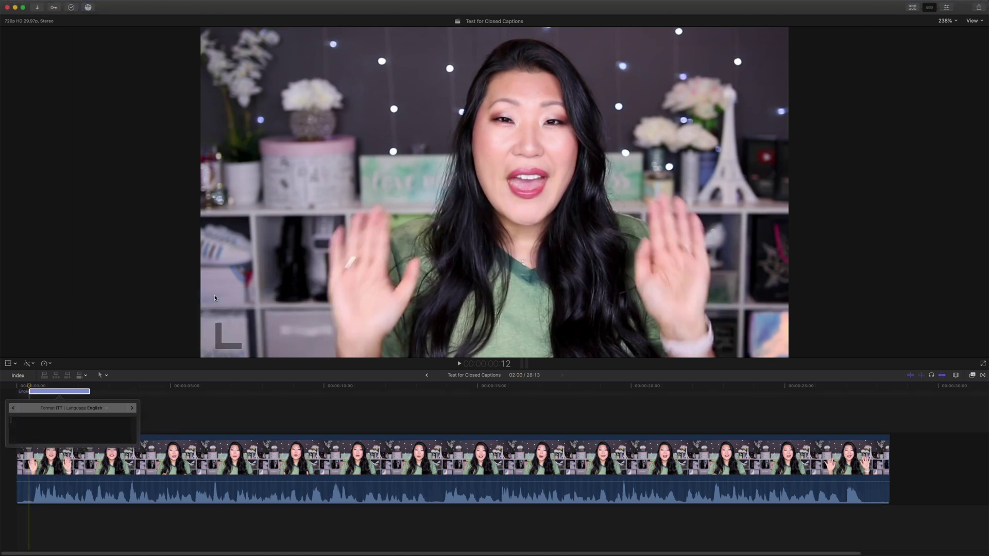
Set the caption's role to SRT, English (United States), and show its properties.
{"action": "left_click", "coordinate": [109, 411]}
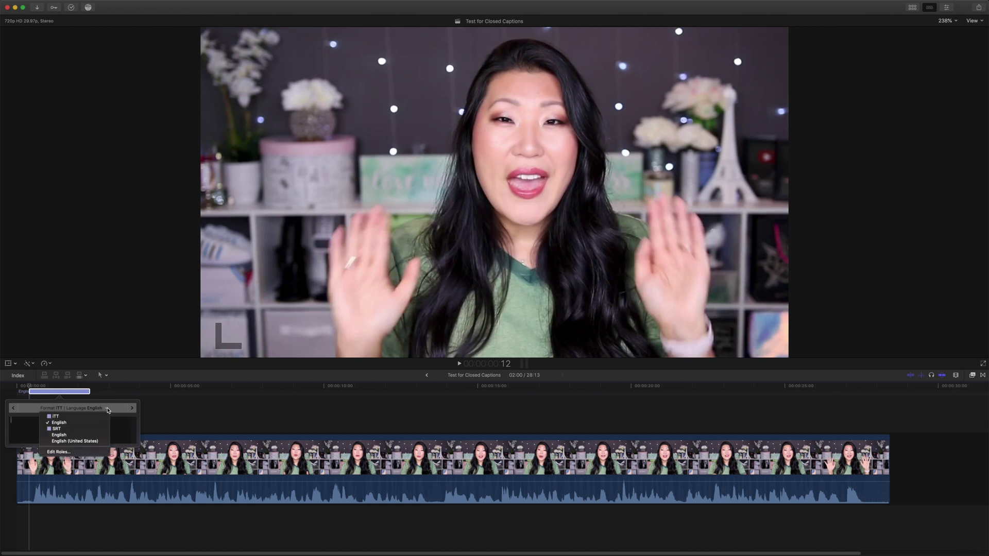
{"action": "left_click", "coordinate": [74, 442]}
{"action": "left_click", "coordinate": [22, 426]}
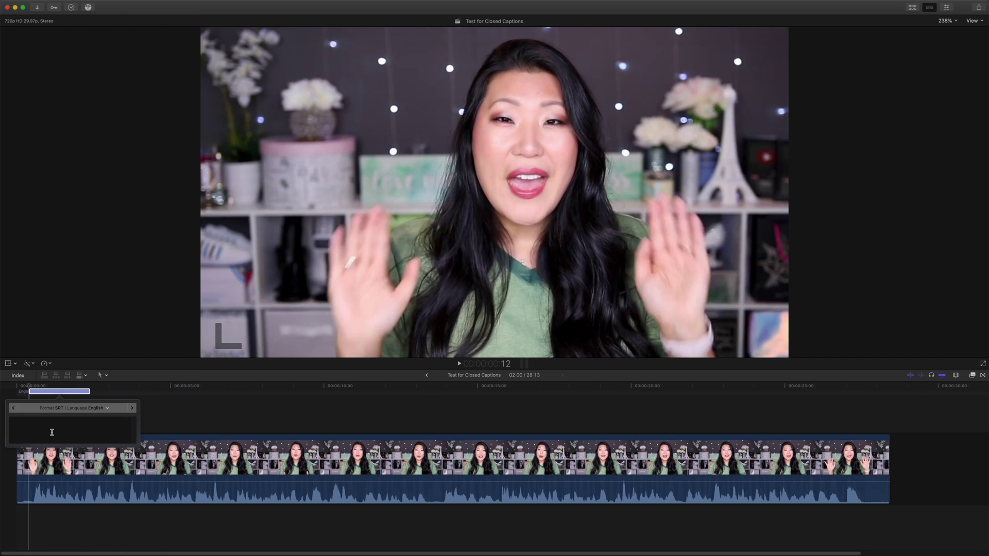
{"action": "left_click", "coordinate": [946, 8]}
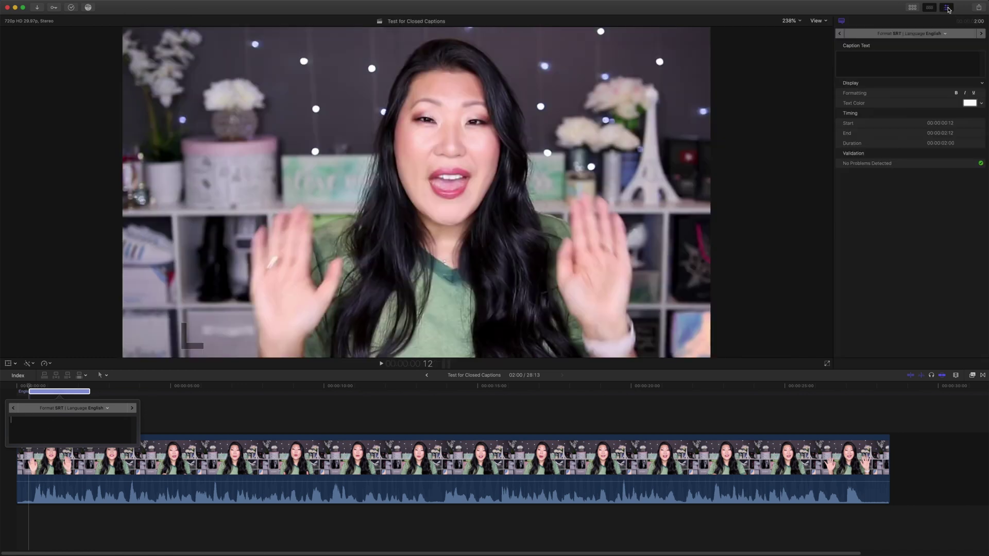
Check the empty caption's text and display style, then select it to confirm its 00:00:00:12–00:00:02:12 timing.
{"action": "left_click", "coordinate": [875, 61]}
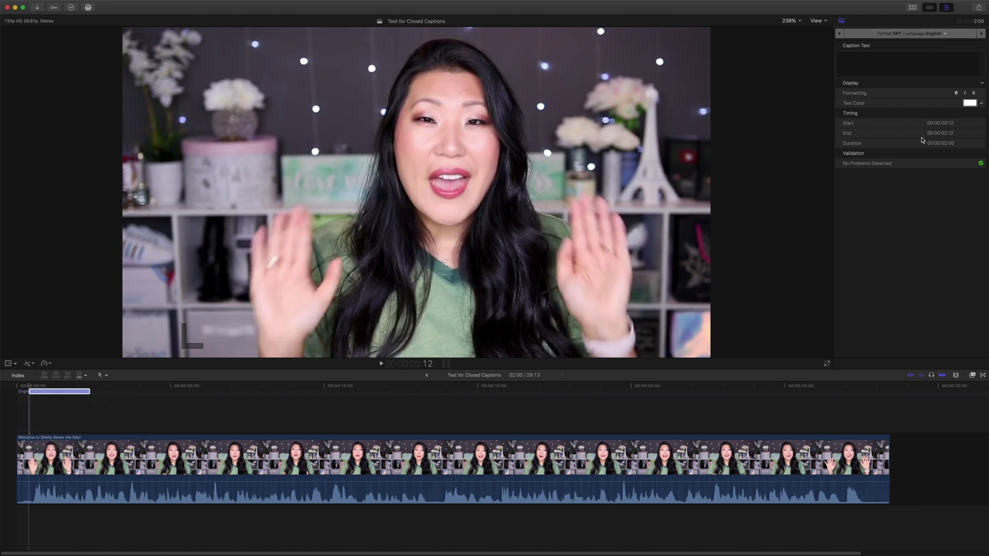
{"action": "left_click", "coordinate": [984, 83]}
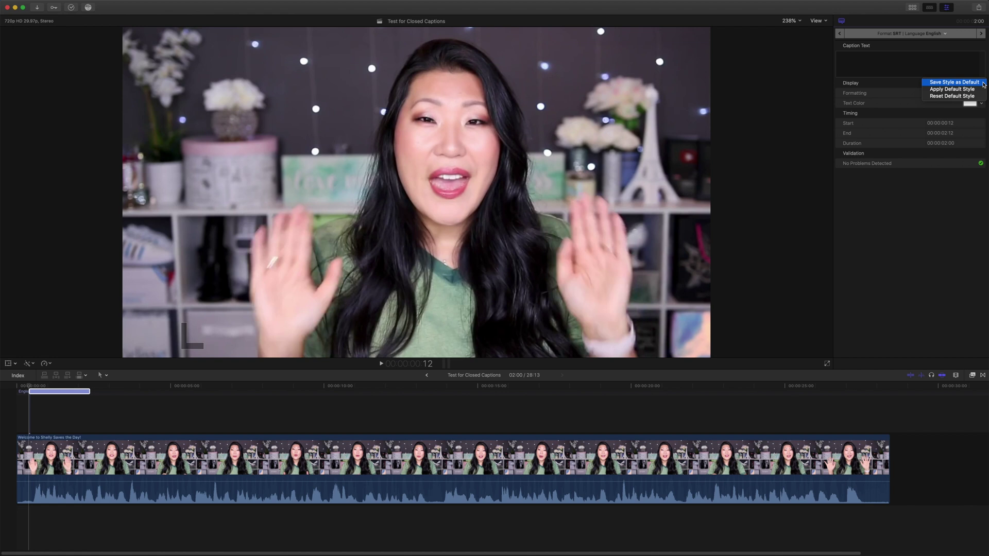
{"action": "left_click", "coordinate": [857, 215]}
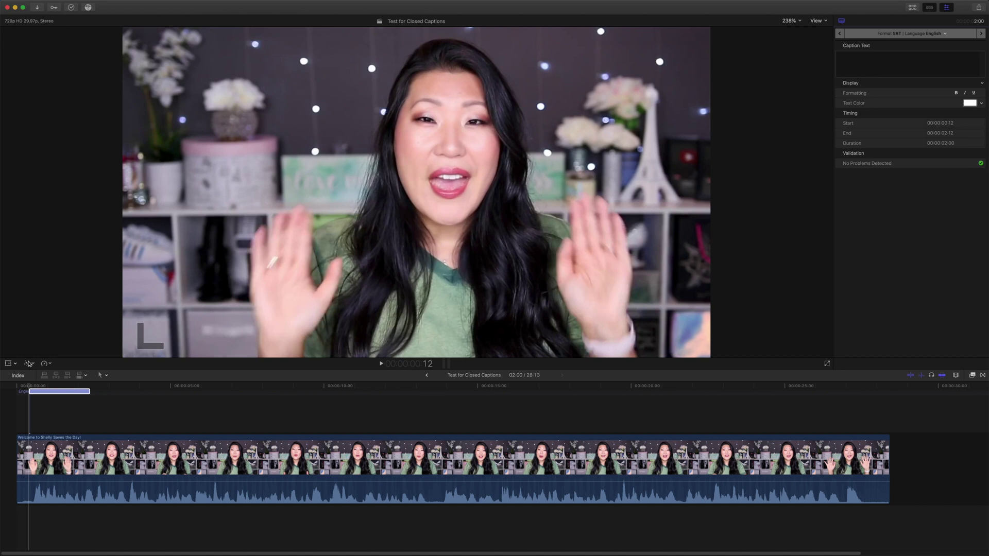
{"action": "left_click", "coordinate": [28, 391]}
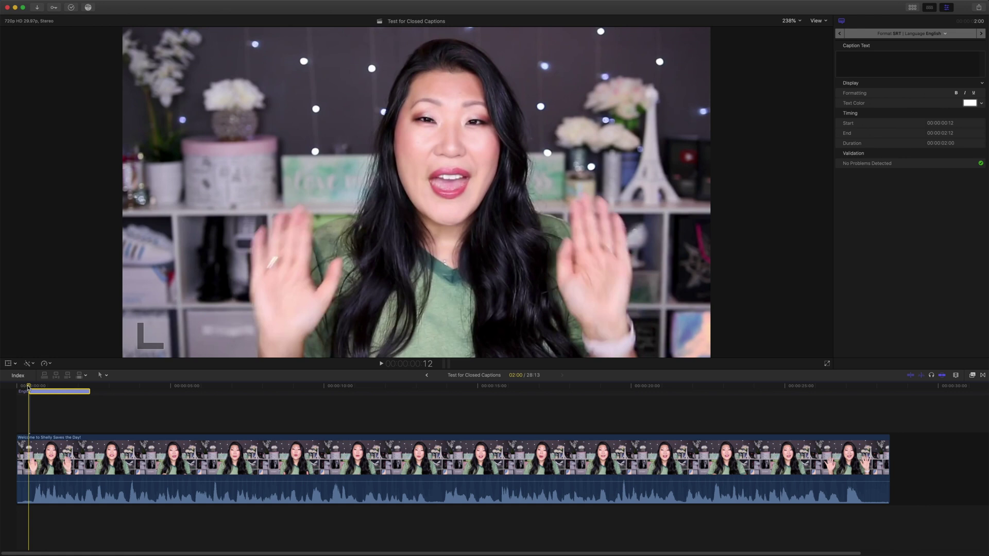
{"action": "key", "text": "l"}
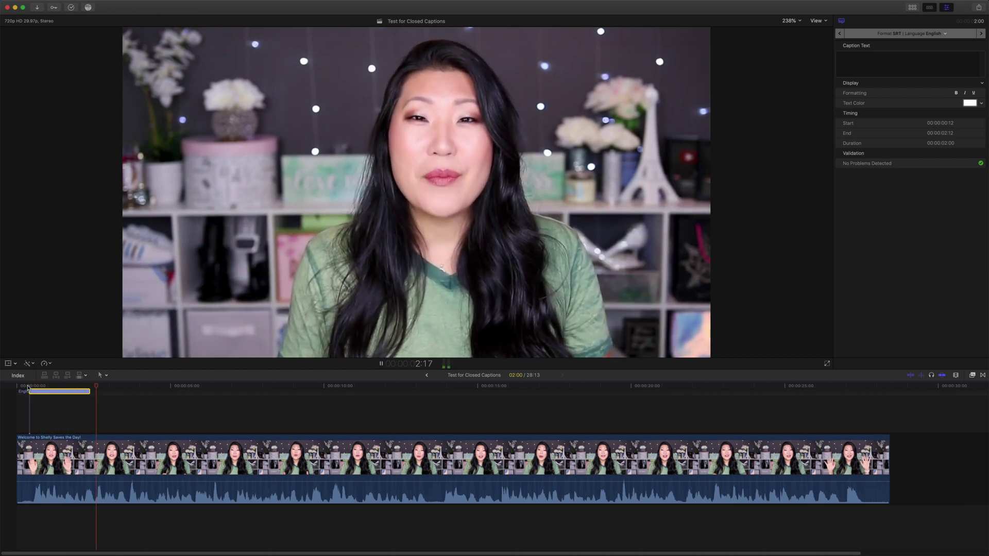
Lengthen the first caption to end at 2:19 and play back its span.
{"action": "left_click_drag", "start_coordinate": [92, 392], "coordinate": [97, 392]}
{"action": "key", "text": "l"}
{"action": "double_click", "coordinate": [73, 392]}
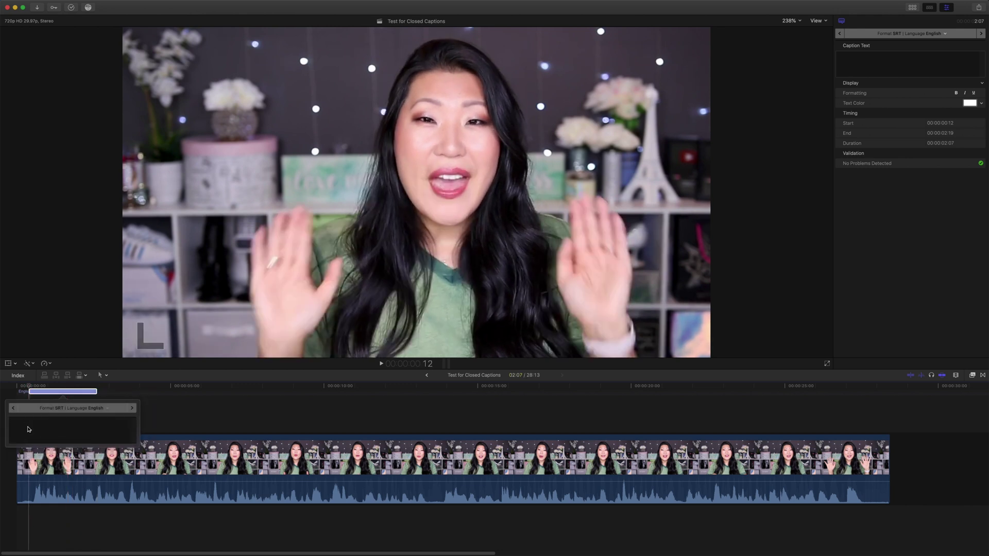
{"action": "left_click", "coordinate": [29, 391]}
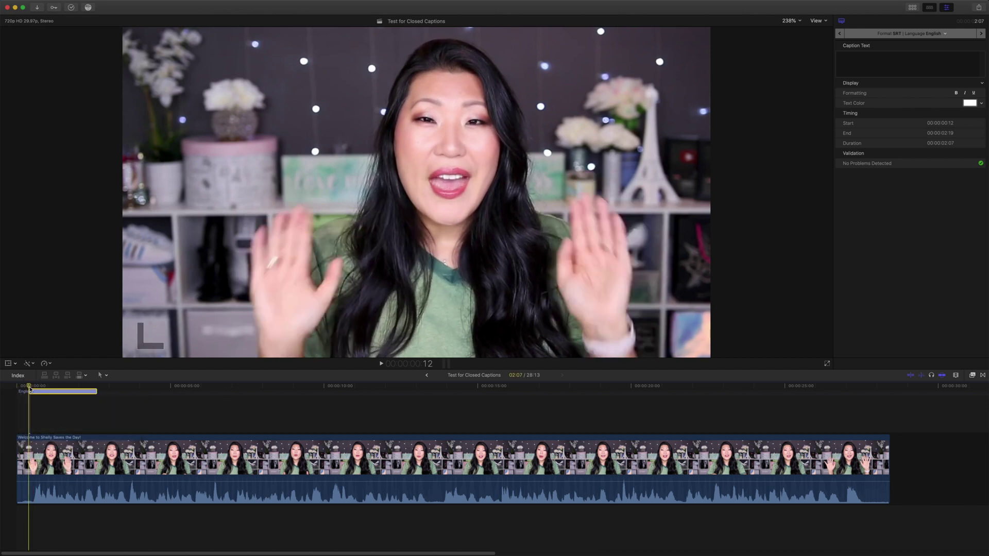
{"action": "key", "text": "space"}
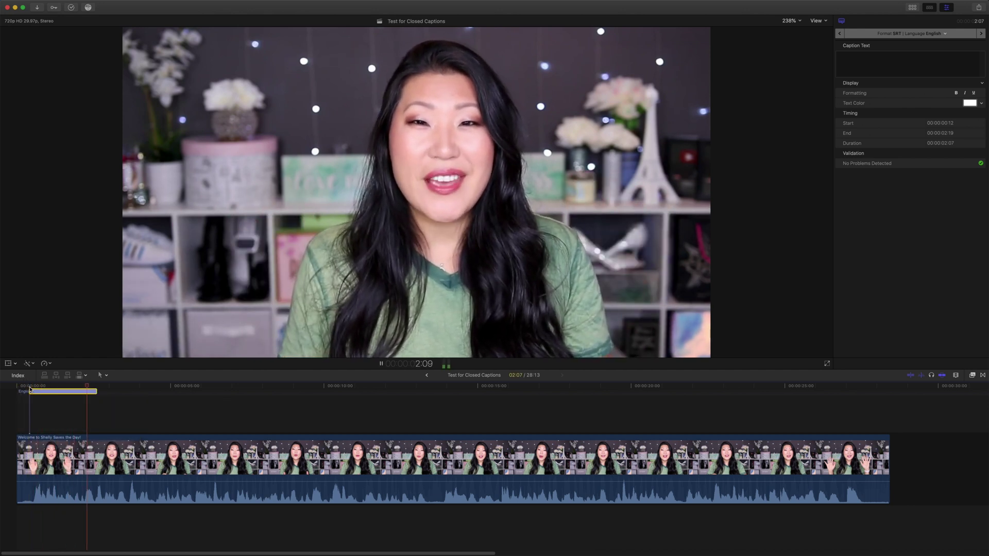
Type 'Hey Everyone, Welcome to Shelly Saves the Day' into the caption and preview it from the start.
{"action": "double_click", "coordinate": [30, 391]}
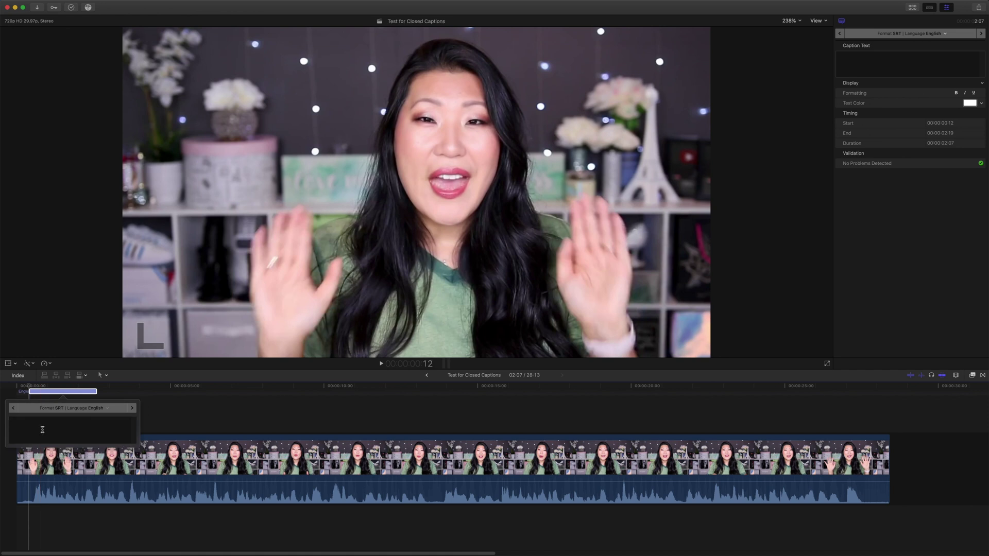
{"action": "type", "text": "Hey Ever"}
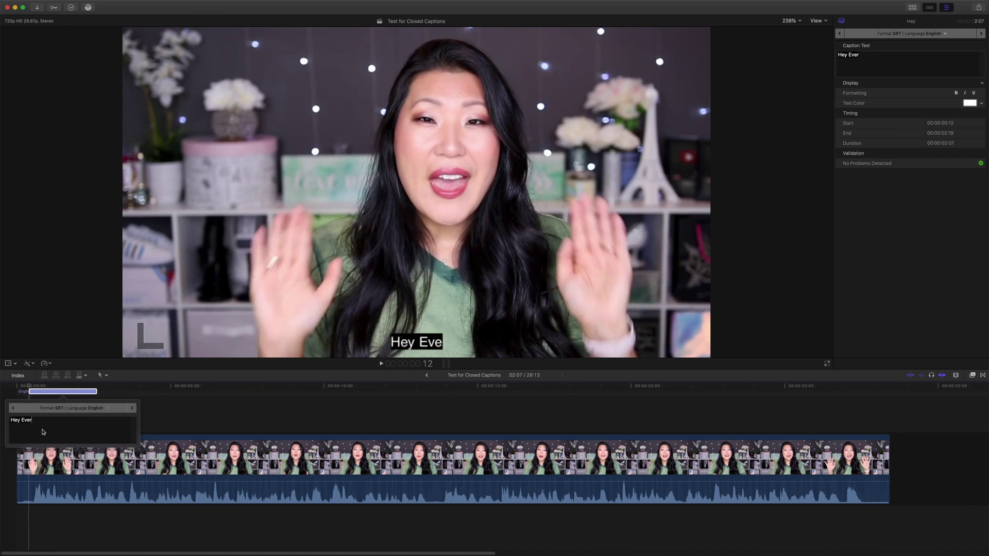
{"action": "type", "text": "yone, Wel"}
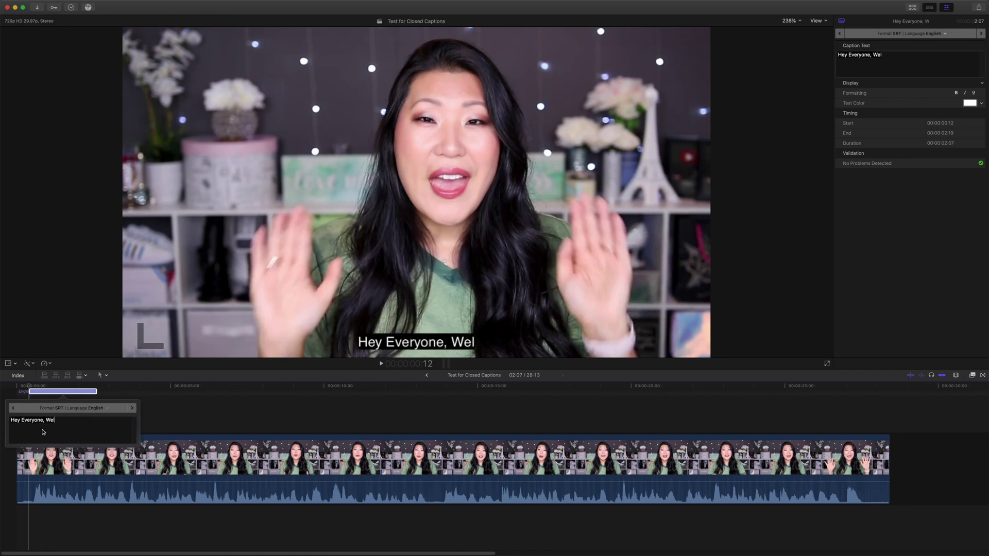
{"action": "type", "text": "come to Shelly Sav"}
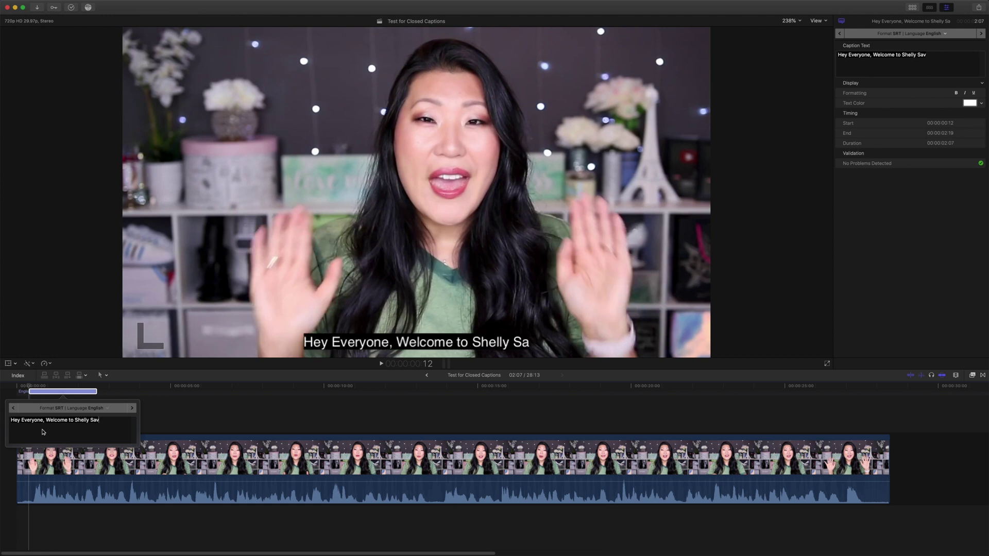
{"action": "type", "text": "es the Day!"}
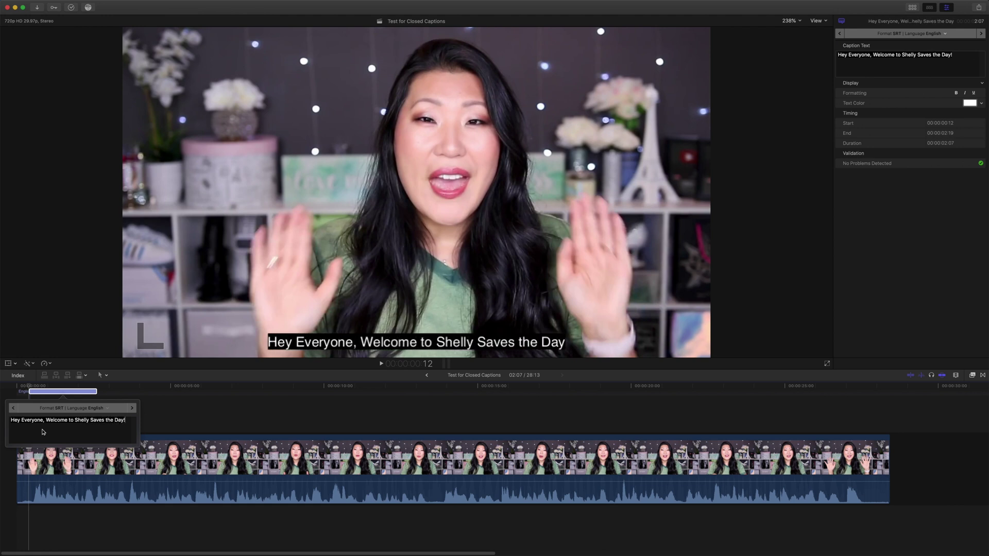
{"action": "left_click", "coordinate": [21, 387]}
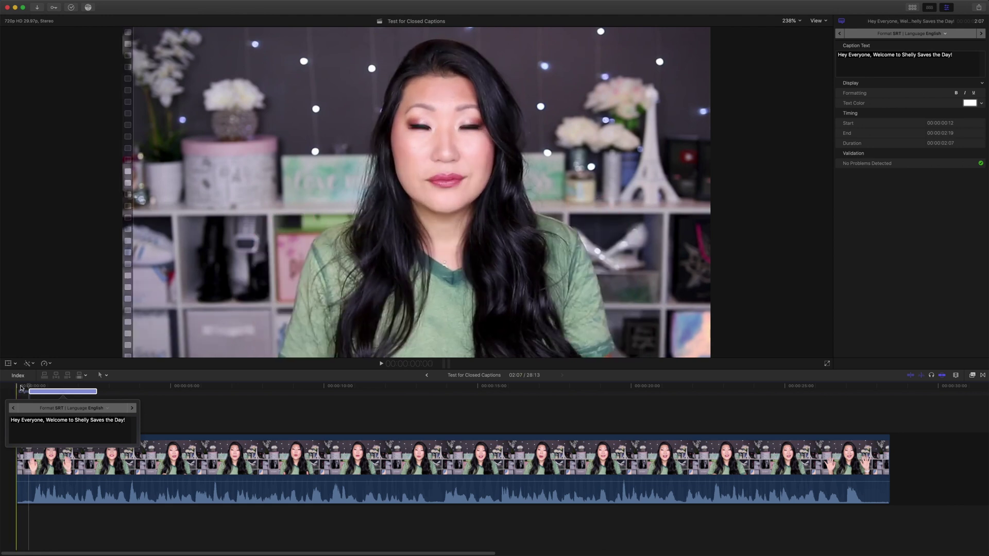
{"action": "key", "text": "Escape"}
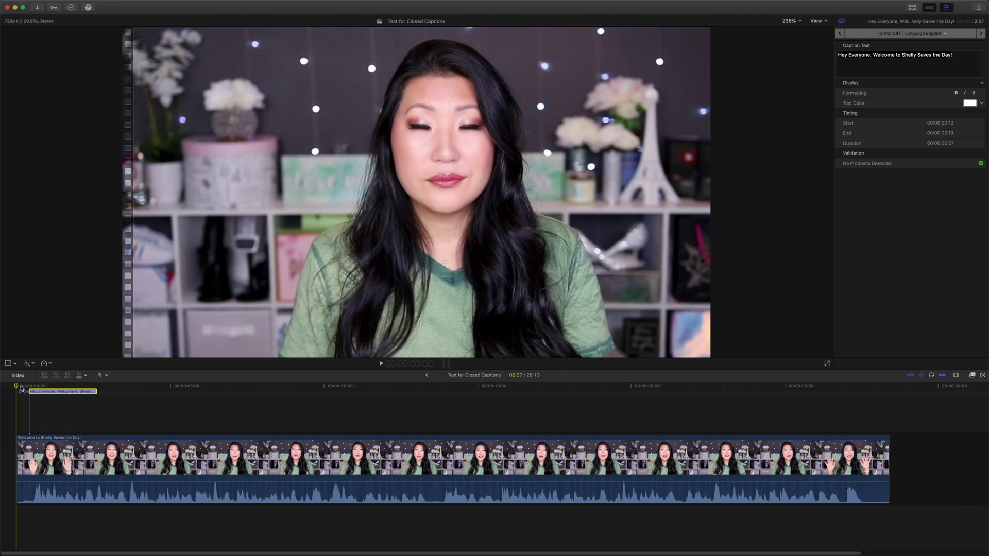
{"action": "key", "text": "space"}
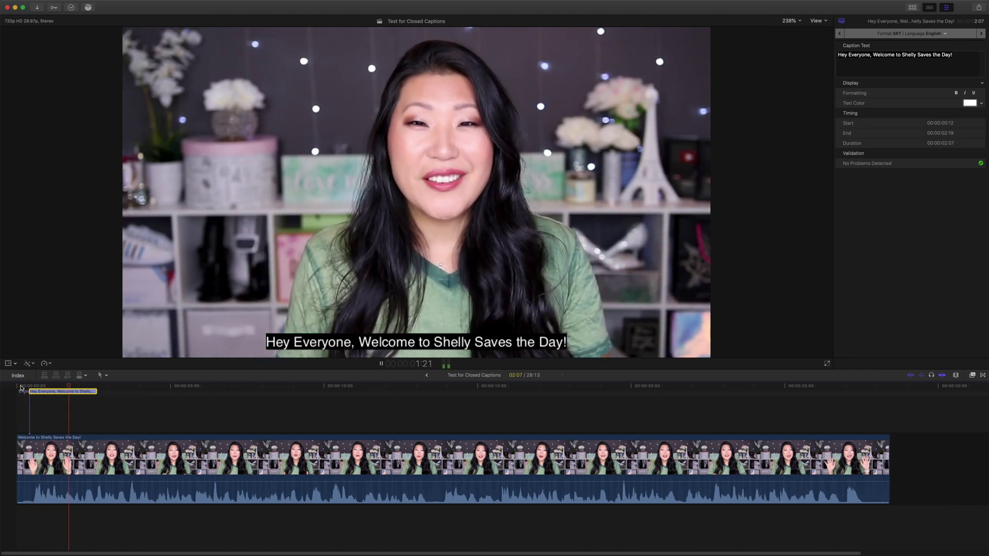
{"action": "key", "text": "space"}
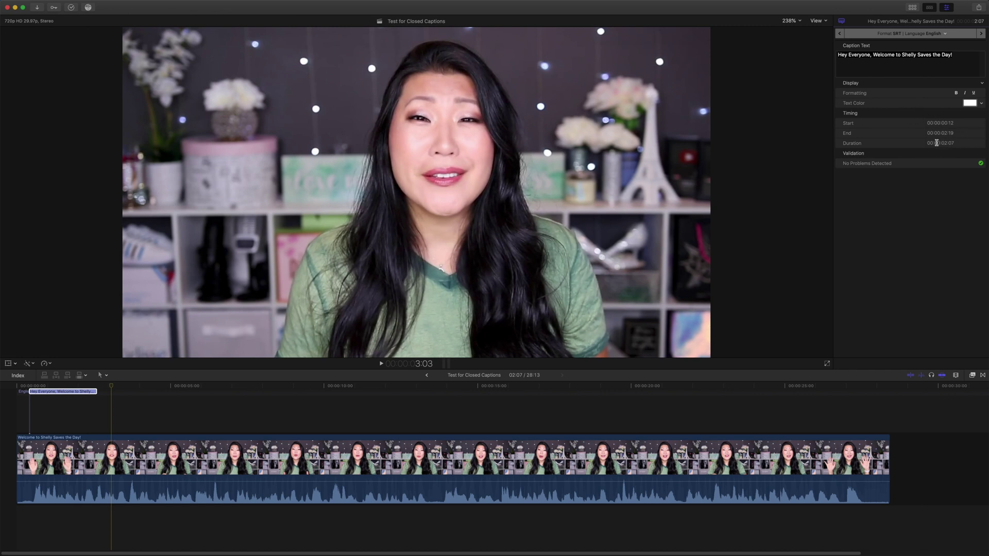
Trim the first caption so it ends at 00:00:02:17.
{"action": "left_click", "coordinate": [85, 392]}
{"action": "mouse_move", "coordinate": [96, 392]}
{"action": "left_mouse_down"}
{"action": "mouse_move", "coordinate": [77, 392]}
{"action": "mouse_move", "coordinate": [95, 395]}
{"action": "left_mouse_up"}
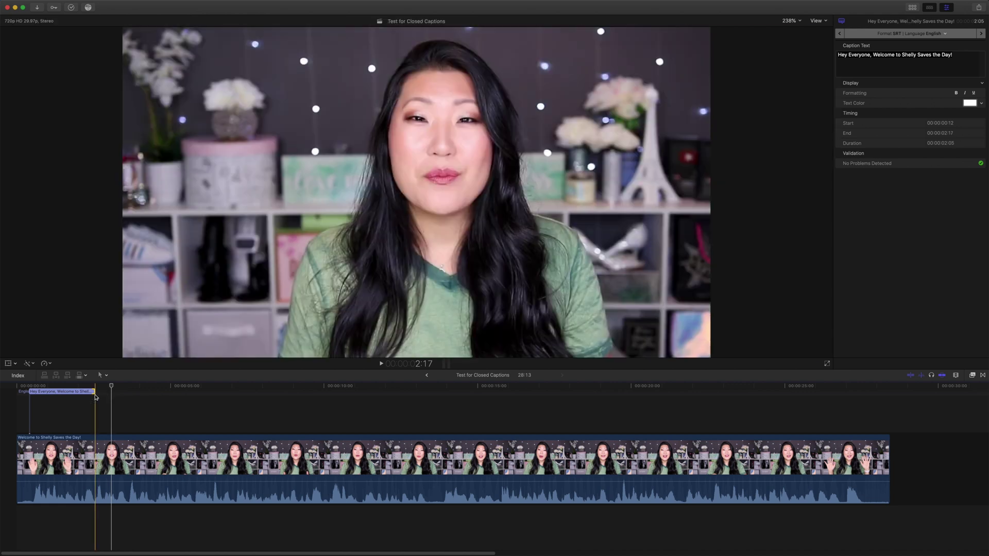
{"action": "left_click", "coordinate": [940, 133]}
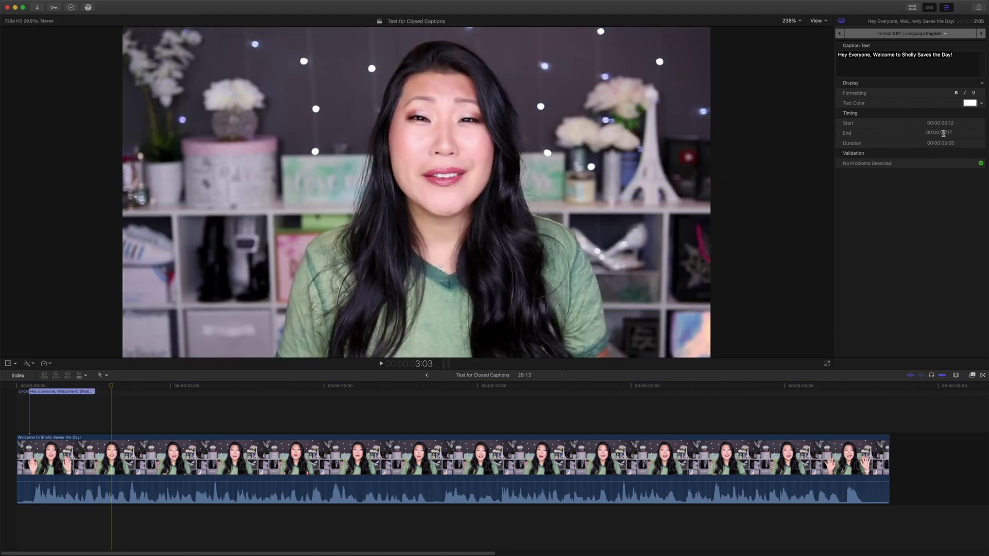
{"action": "left_click", "coordinate": [66, 392]}
Make 'Shelly Saves the Day' bold in the caption text.
{"action": "left_click", "coordinate": [883, 54]}
{"action": "left_click_drag", "start_coordinate": [902, 55], "coordinate": [946, 58]}
{"action": "left_click", "coordinate": [957, 93]}
{"action": "left_click", "coordinate": [51, 391]}
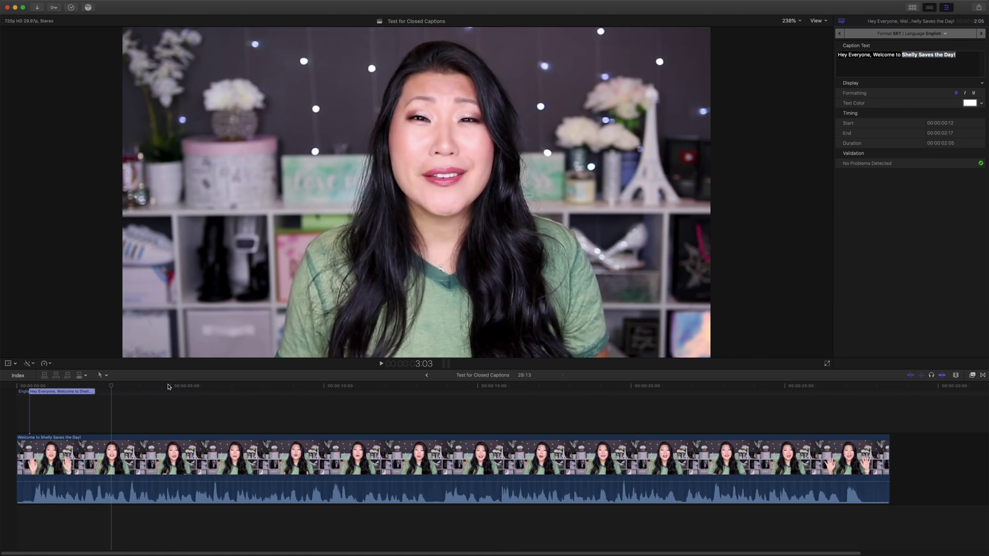
Play back the bolded caption and park the playhead at its end.
{"action": "left_click", "coordinate": [32, 387]}
{"action": "key", "text": "space"}
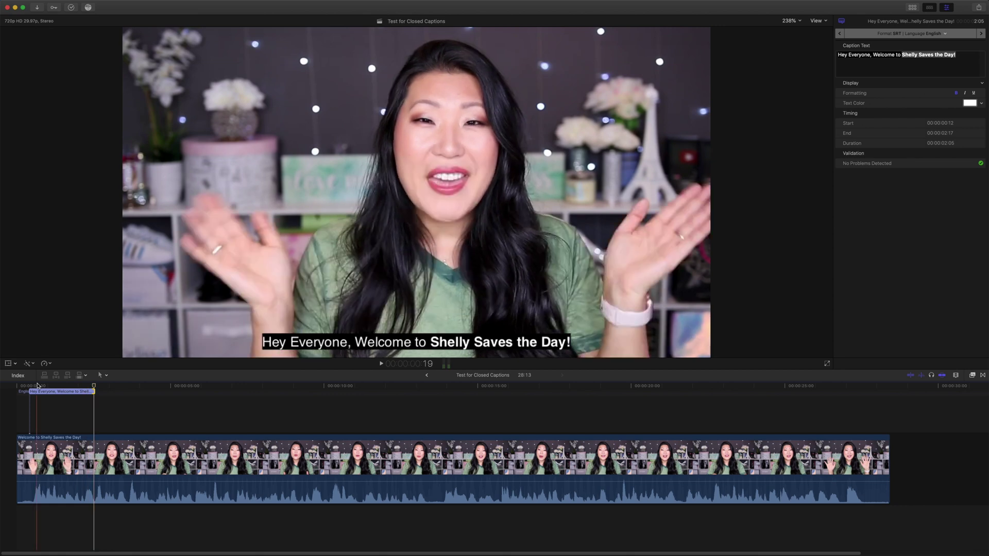
{"action": "left_click", "coordinate": [95, 387]}
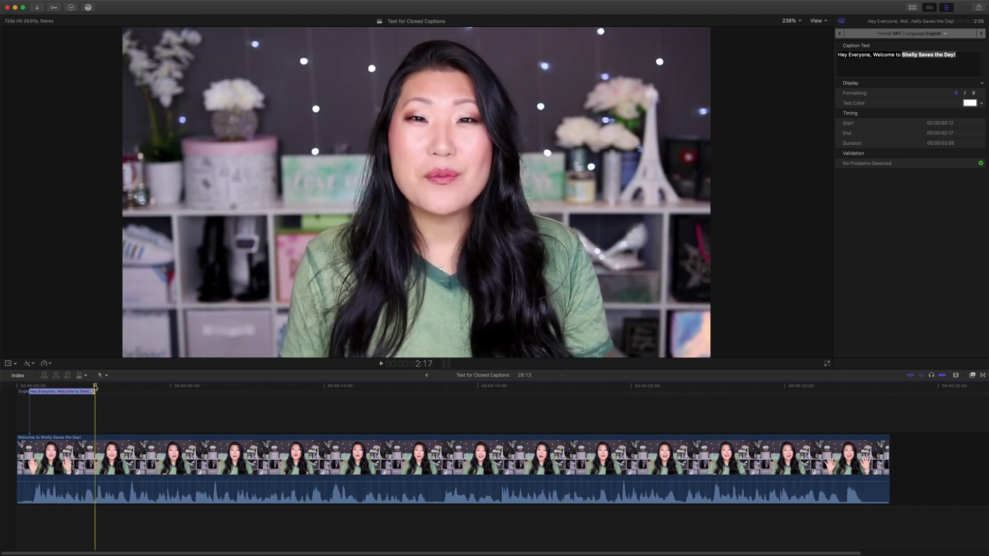
{"action": "left_click", "coordinate": [177, 387]}
{"action": "key", "text": "space"}
{"action": "left_click", "coordinate": [78, 386]}
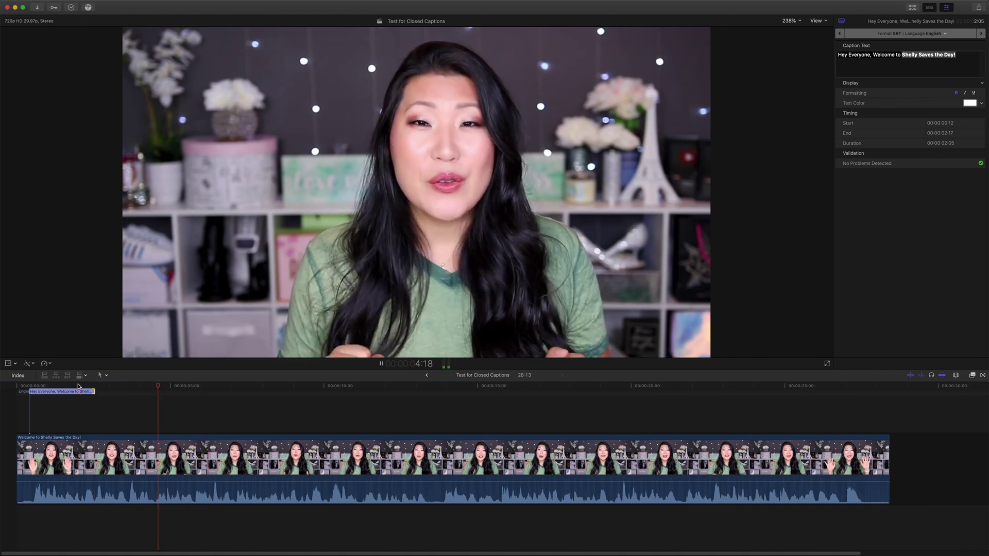
{"action": "key", "text": "space"}
{"action": "left_click", "coordinate": [78, 386]}
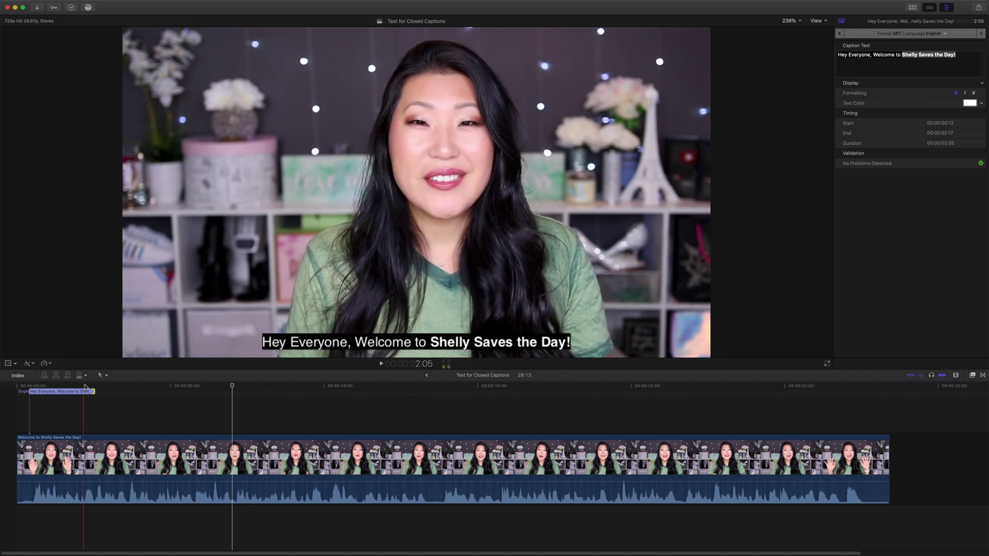
{"action": "left_click", "coordinate": [95, 387]}
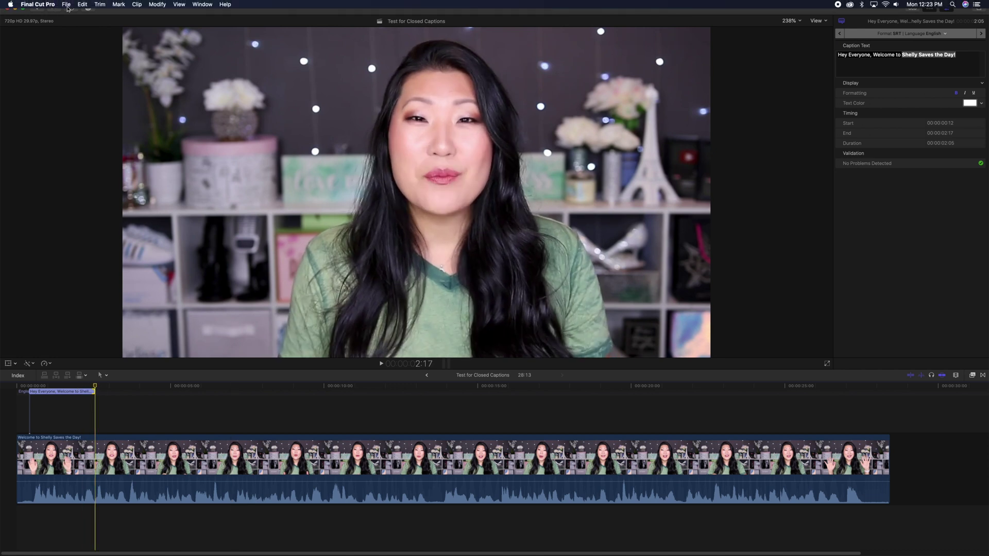
Add a second caption directly after the first one.
{"action": "left_click", "coordinate": [82, 4]}
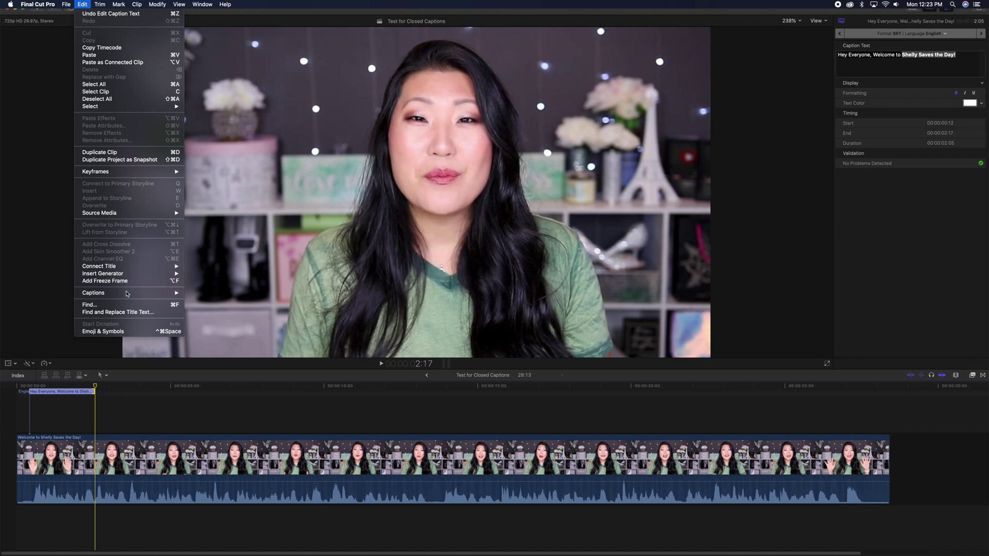
{"action": "mouse_move", "coordinate": [126, 294]}
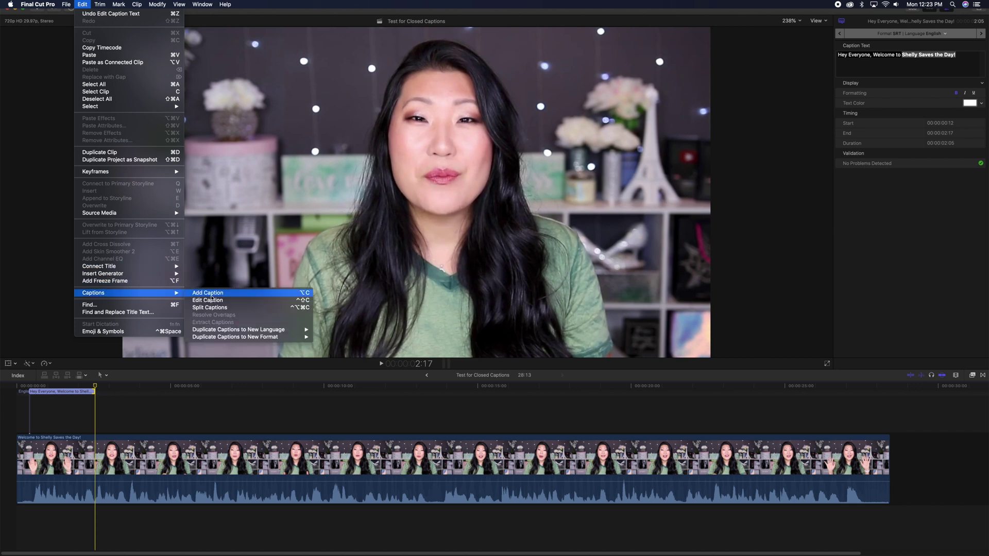
{"action": "left_click", "coordinate": [210, 295]}
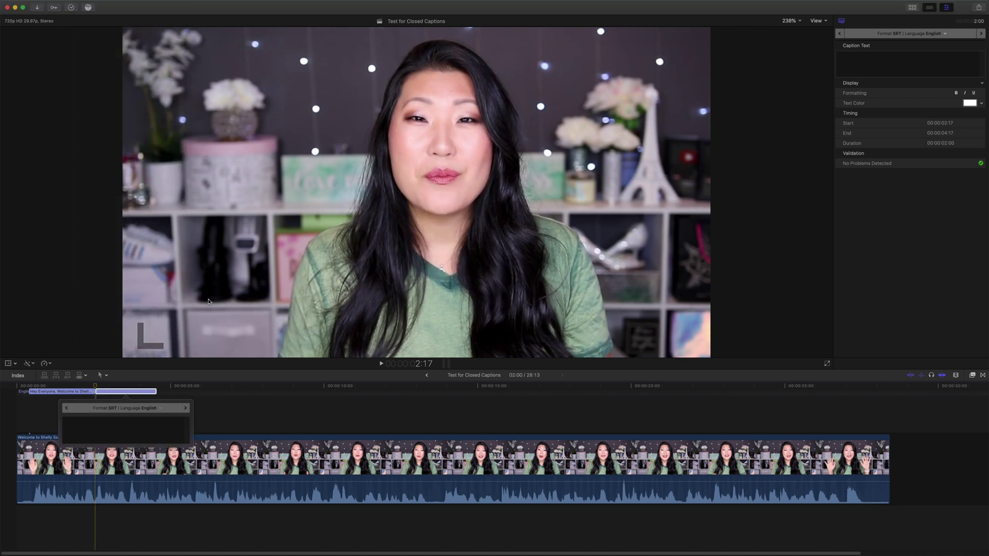
{"action": "left_click", "coordinate": [62, 392]}
Fill the second caption with 'My channel is here dedicated' and move the playhead to its end.
{"action": "left_click", "coordinate": [56, 386]}
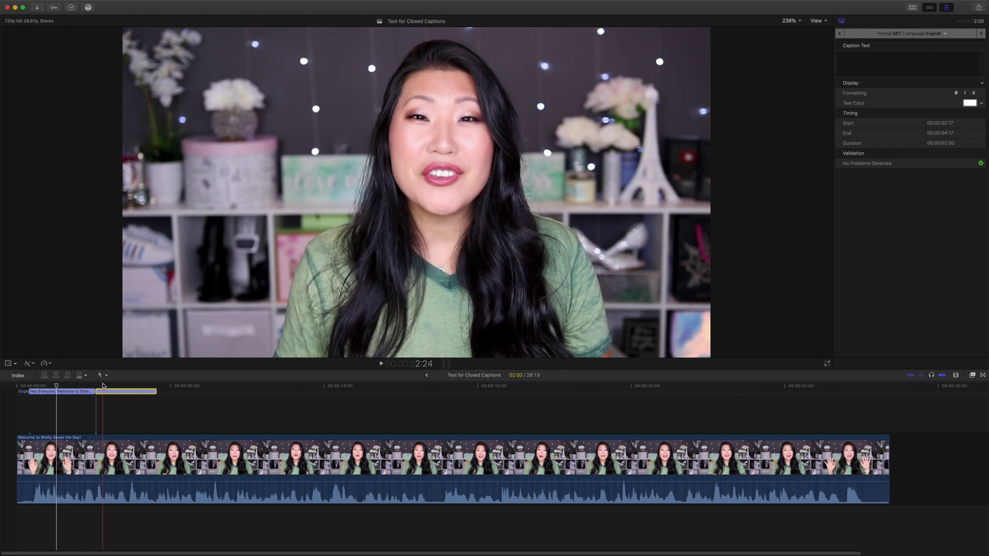
{"action": "key", "text": "l"}
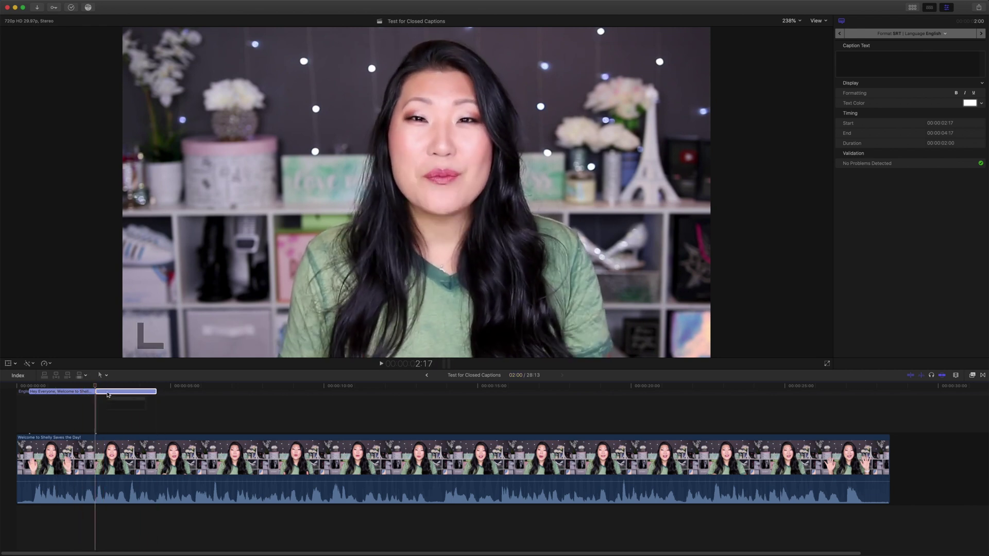
{"action": "double_click", "coordinate": [108, 392]}
{"action": "type", "text": "My channel is he"}
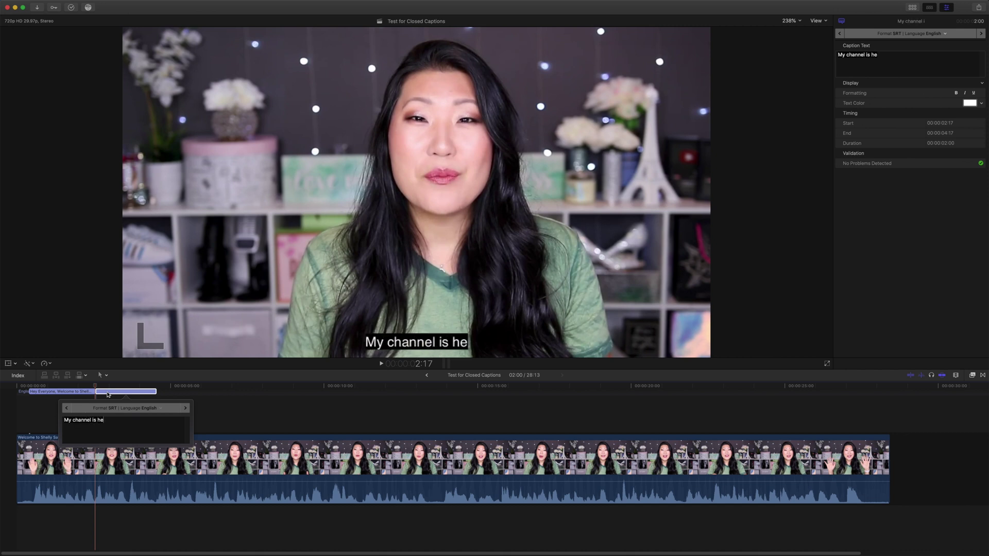
{"action": "type", "text": "re dedicated"}
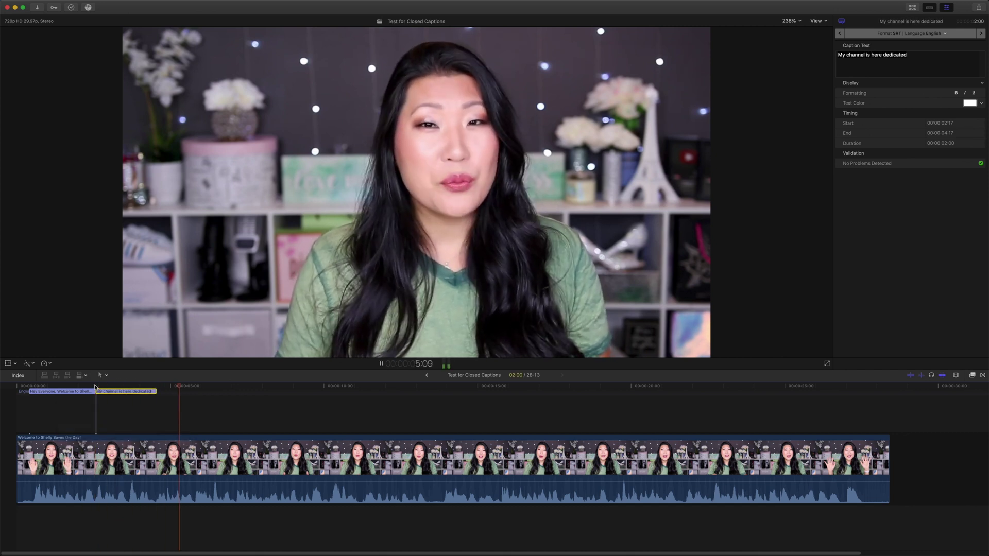
{"action": "type", "text": "lk"}
{"action": "left_click", "coordinate": [150, 393]}
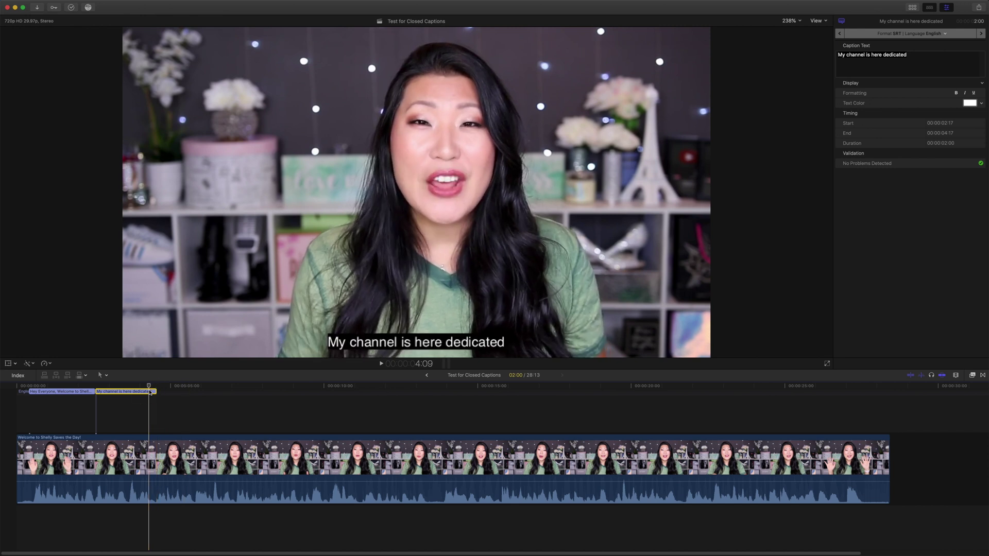
{"action": "left_click", "coordinate": [157, 386]}
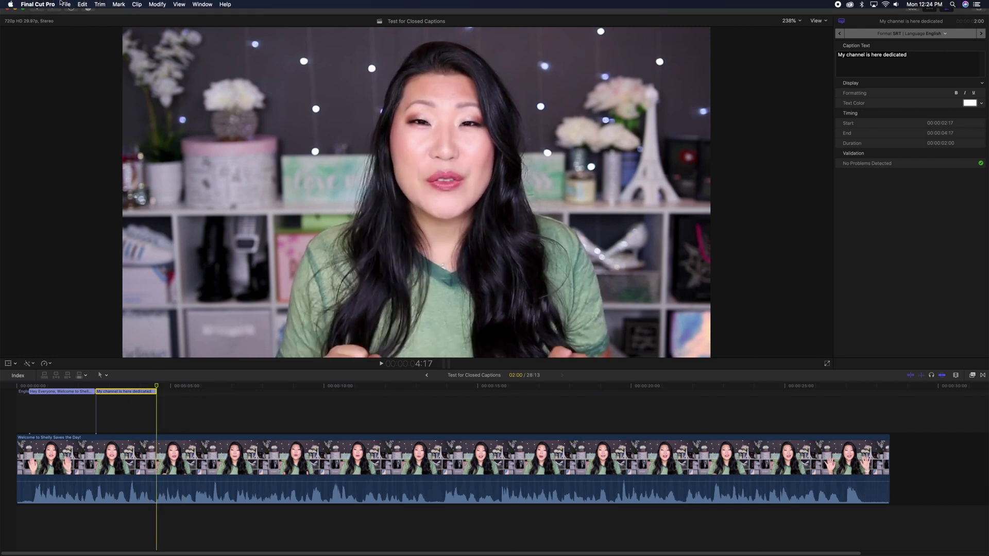
Add a third caption reading 'So that I can help you remove obstacles and barriers'.
{"action": "left_click", "coordinate": [67, 4]}
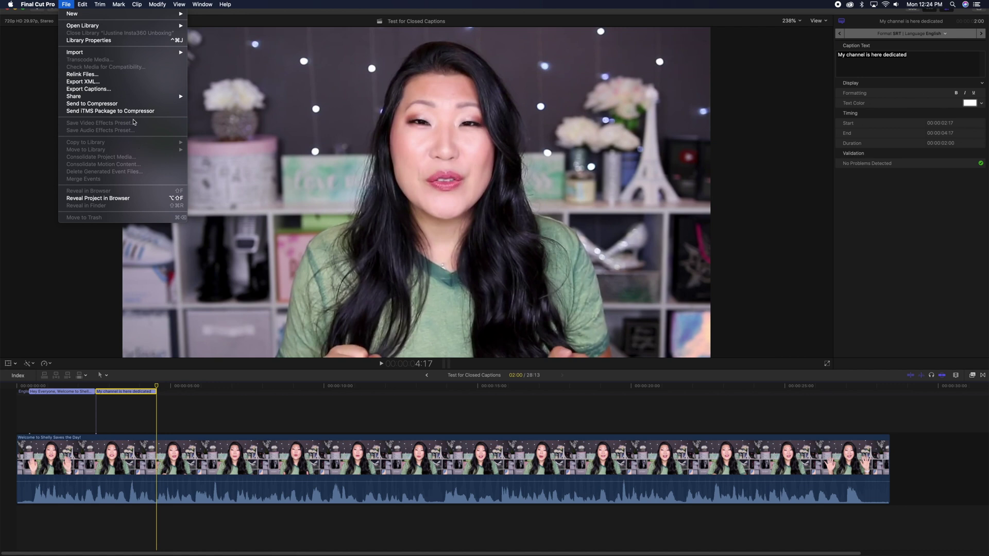
{"action": "mouse_move", "coordinate": [85, 5]}
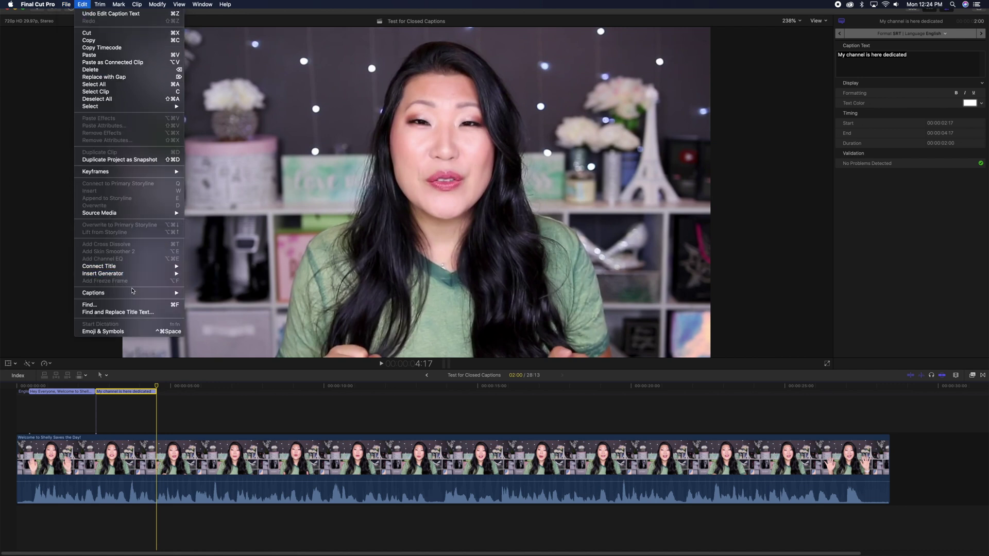
{"action": "mouse_move", "coordinate": [132, 294]}
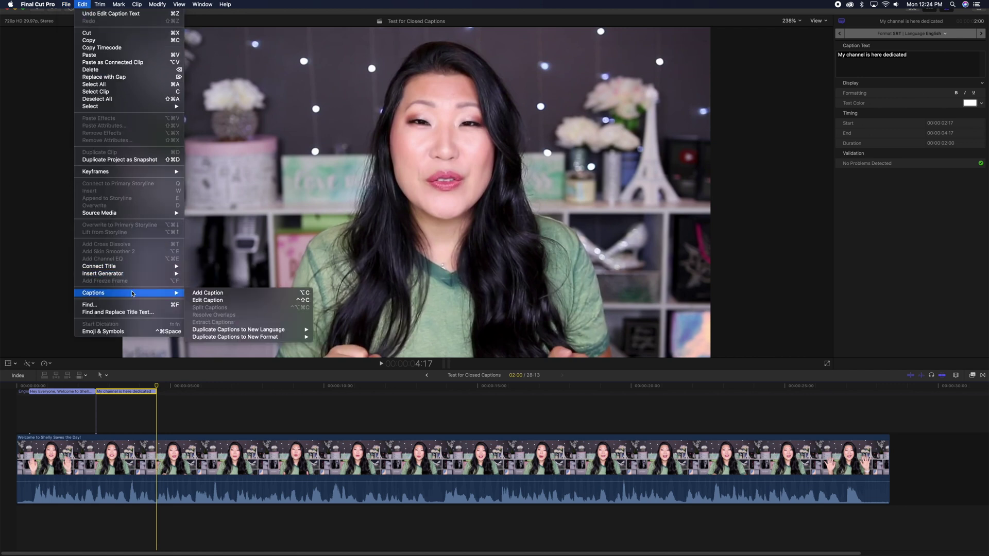
{"action": "left_click", "coordinate": [200, 294]}
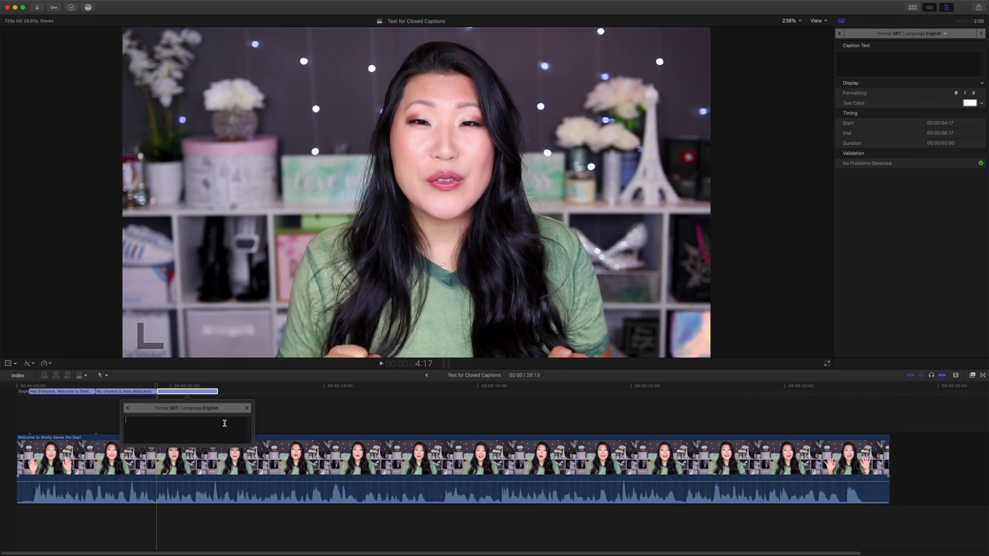
{"action": "type", "text": "So that I can help you remove obstacles and barriers"}
Change the third caption's first word to lowercase 'so' and play back the captions.
{"action": "double_click", "coordinate": [129, 419]}
{"action": "type", "text": "so"}
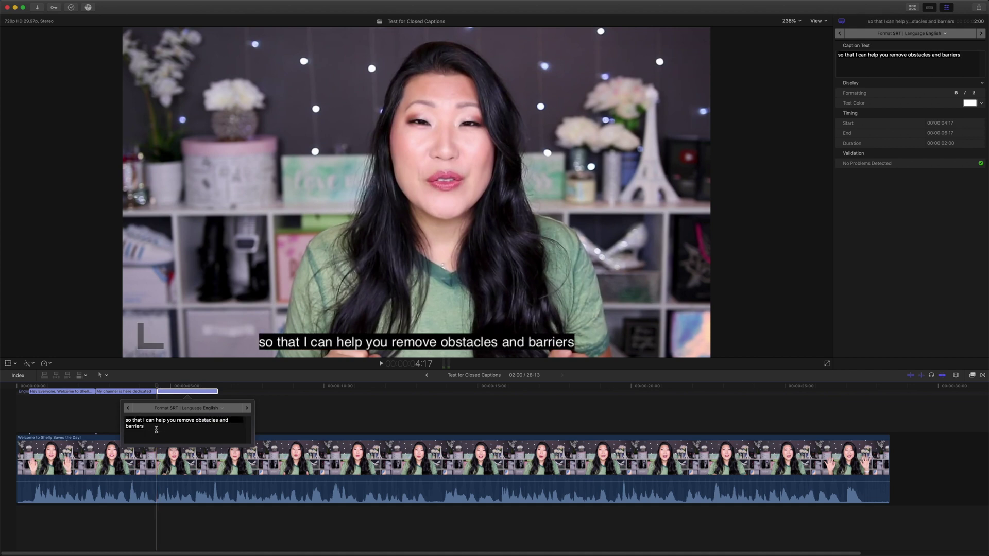
{"action": "left_click", "coordinate": [115, 388]}
{"action": "key", "text": "space"}
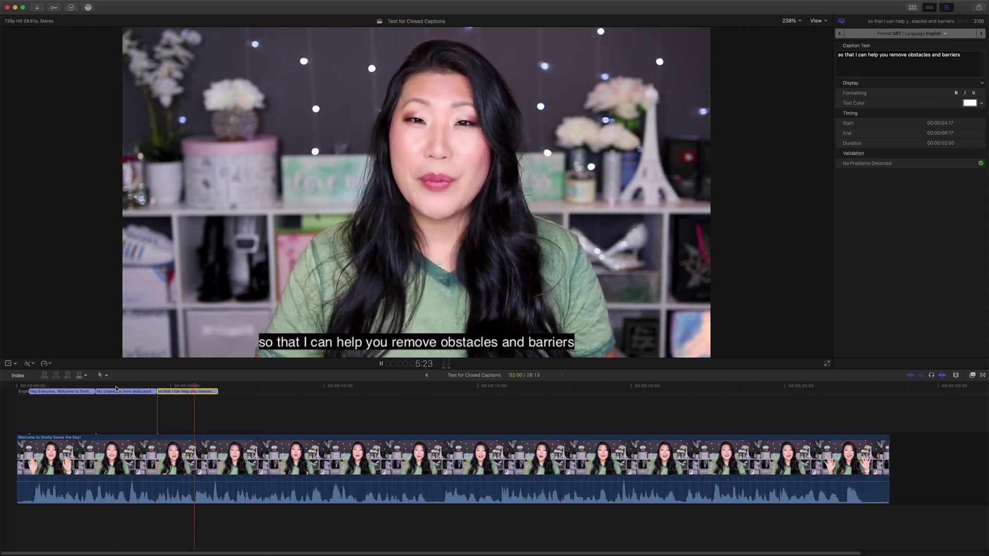
{"action": "key", "text": "space"}
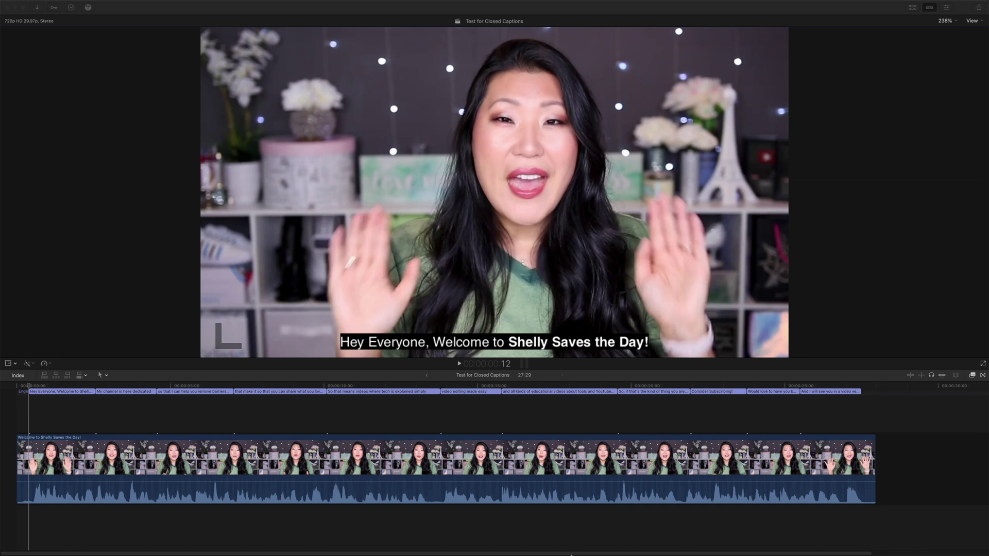
{"action": "left_click", "coordinate": [542, 550]}
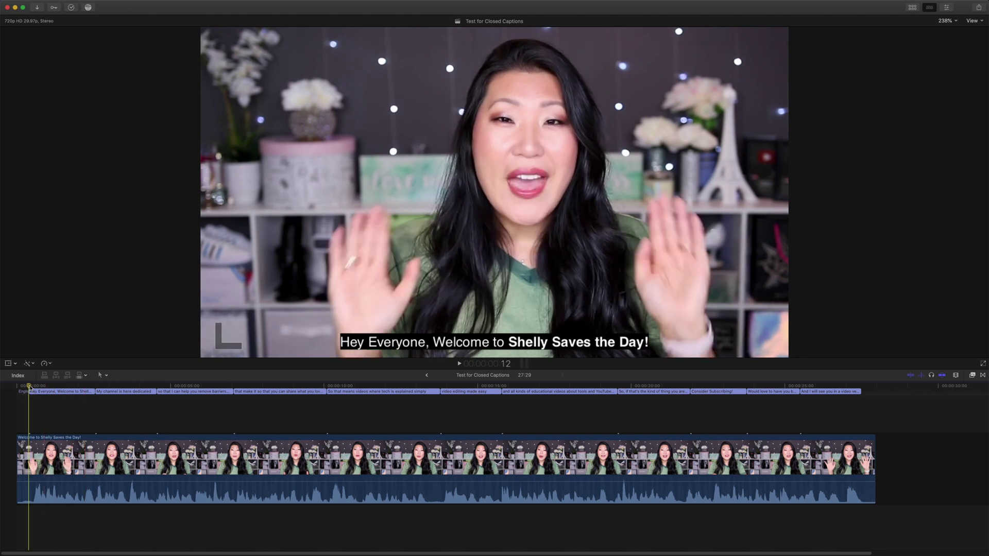
{"action": "key", "text": "space"}
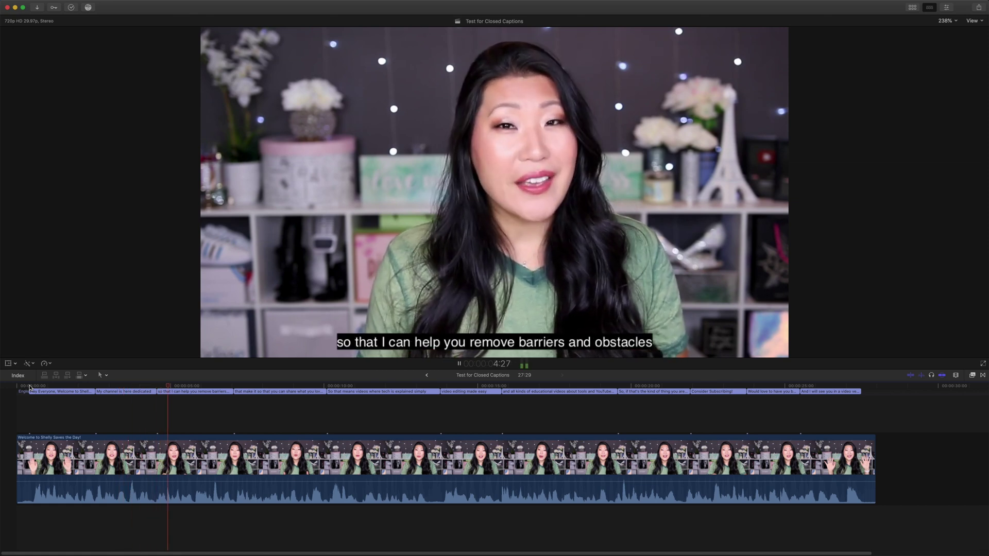
{"action": "key", "text": "space"}
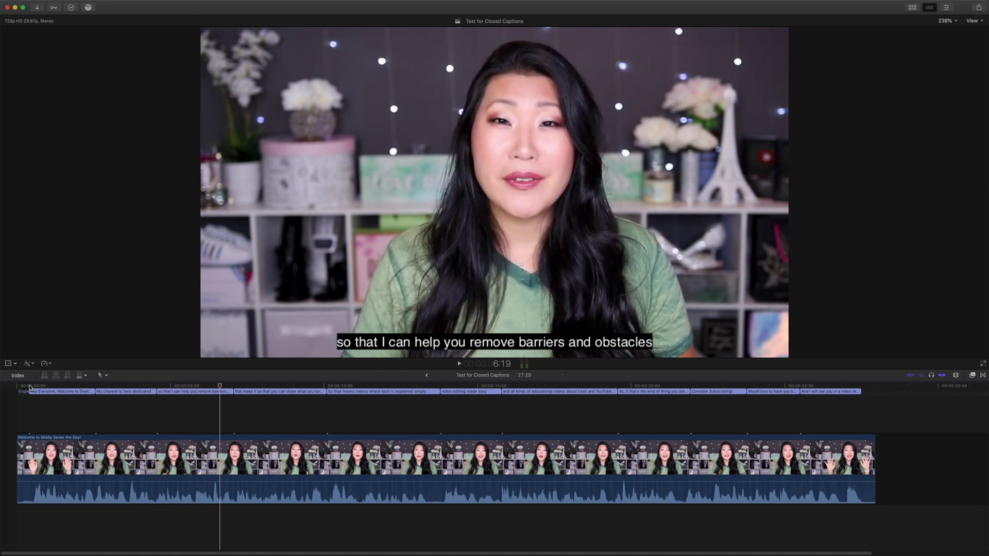
Delete the word 'you' from the third caption and play the video through to the end.
{"action": "double_click", "coordinate": [176, 392]}
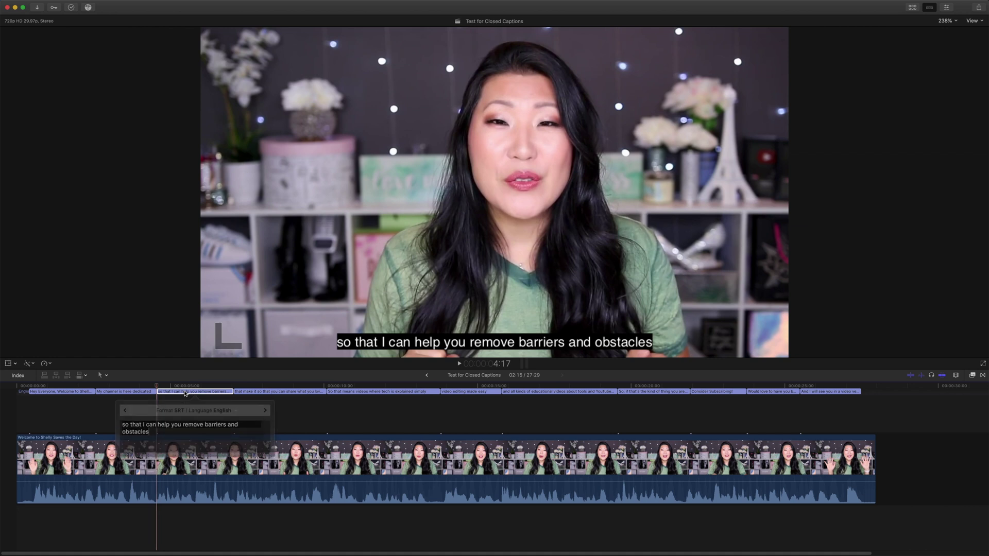
{"action": "double_click", "coordinate": [179, 421]}
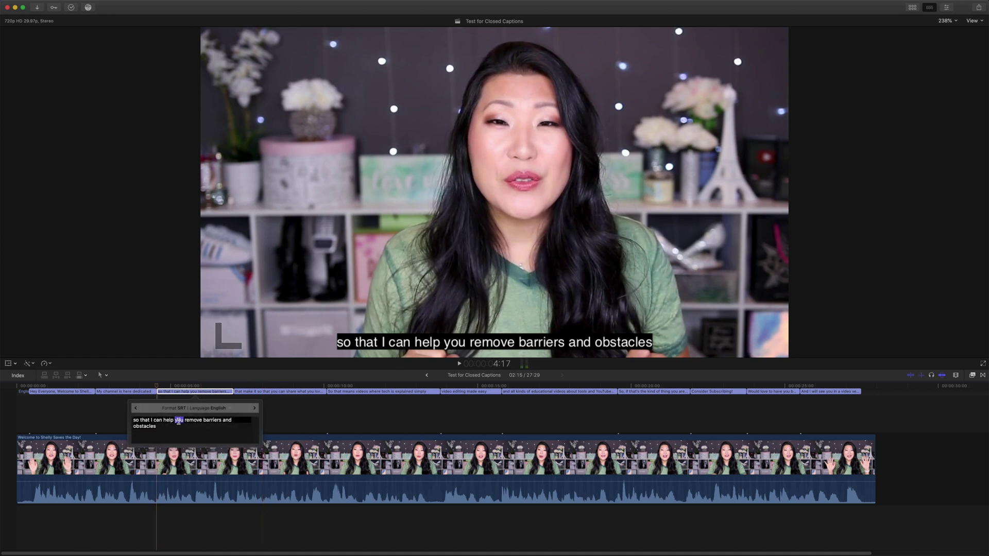
{"action": "key", "text": "BackSpace"}
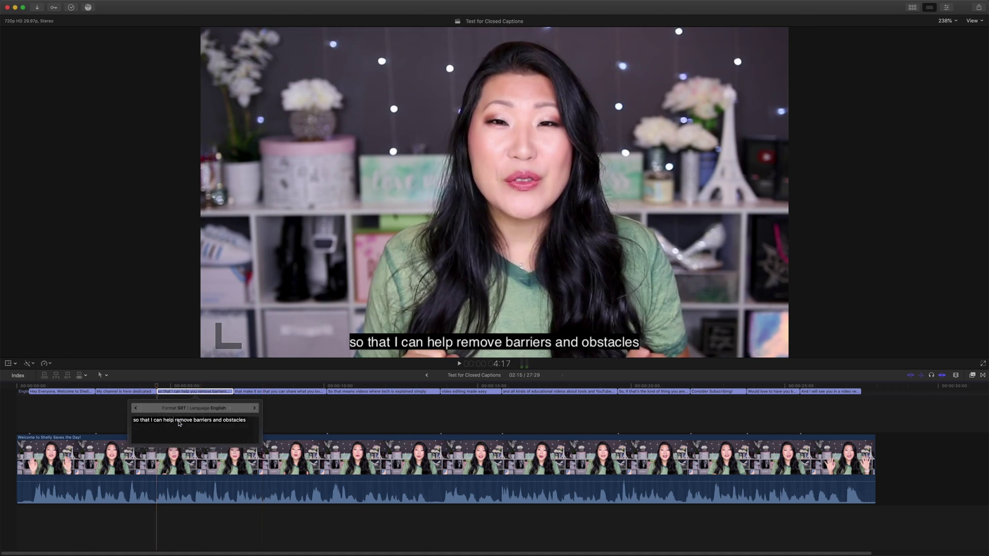
{"action": "left_click", "coordinate": [158, 391]}
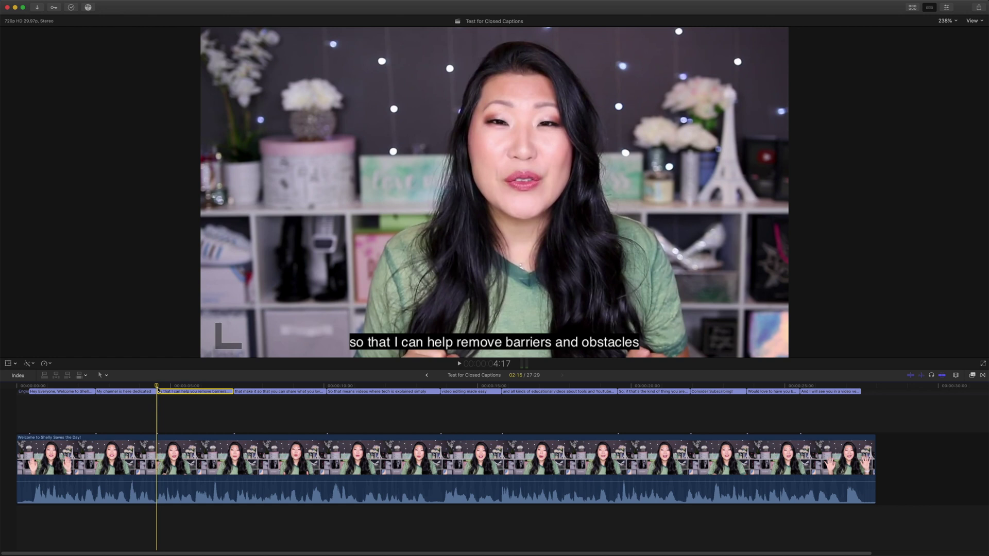
{"action": "key", "text": "space"}
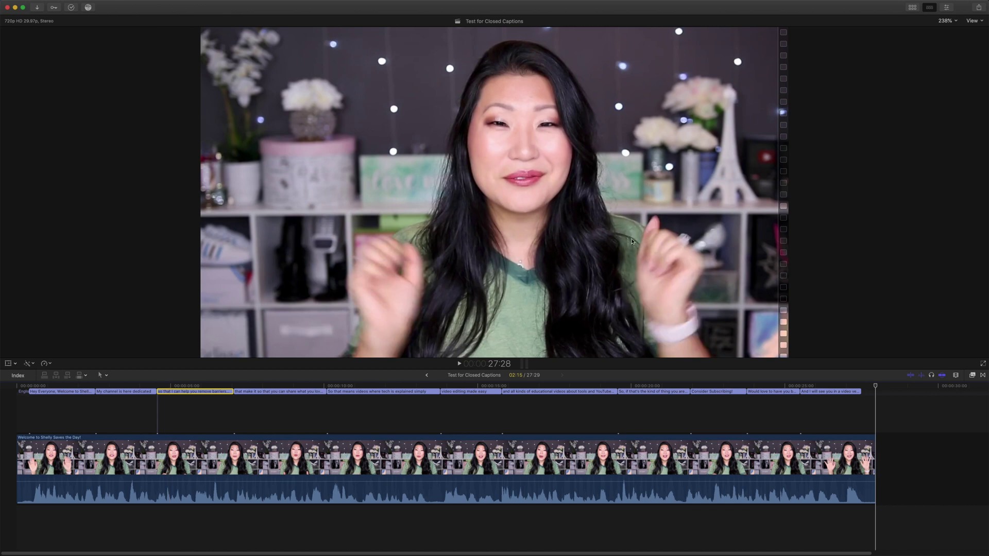
Start an Apple Devices 1080p export, review its ProRes 422 settings, and show the Roles options.
{"action": "left_click", "coordinate": [910, 102]}
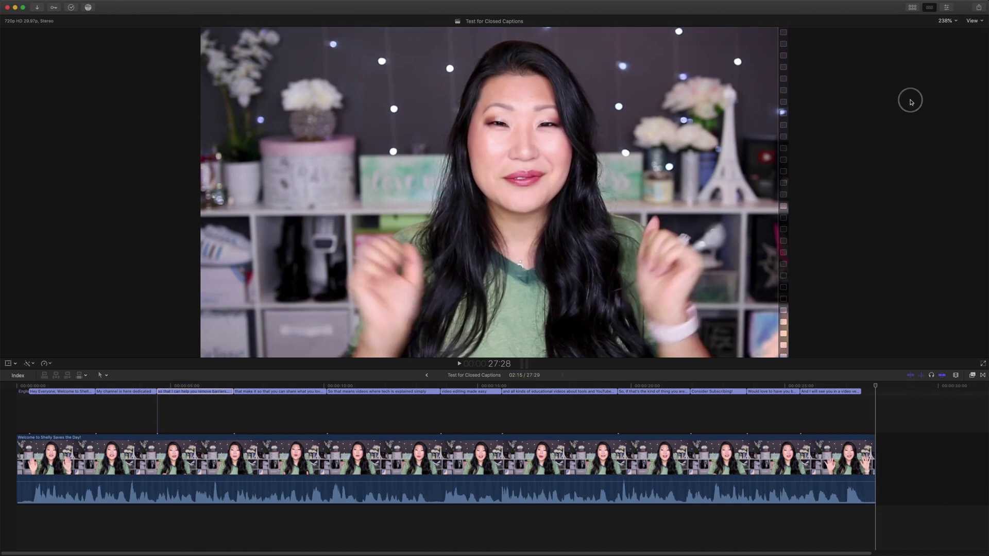
{"action": "left_click", "coordinate": [981, 8]}
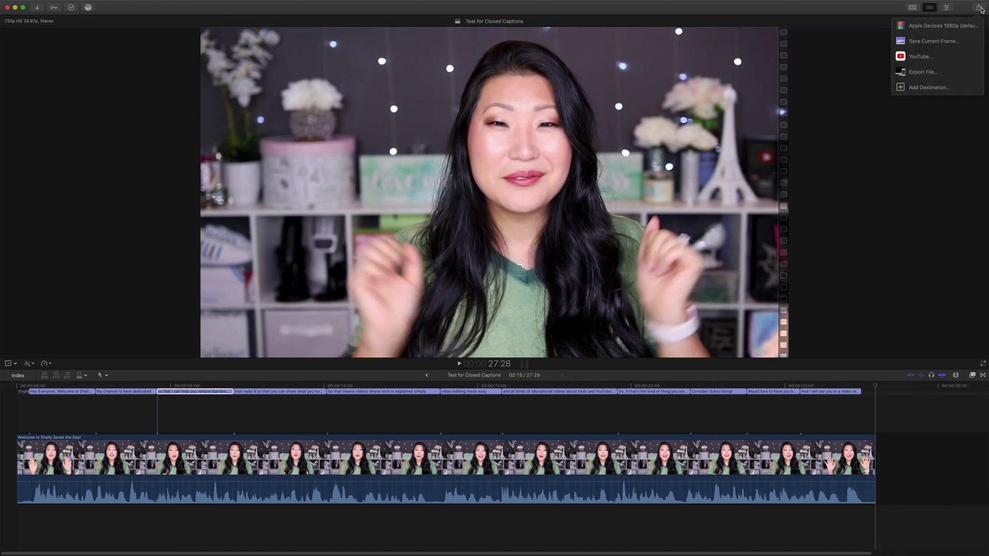
{"action": "left_click", "coordinate": [945, 28]}
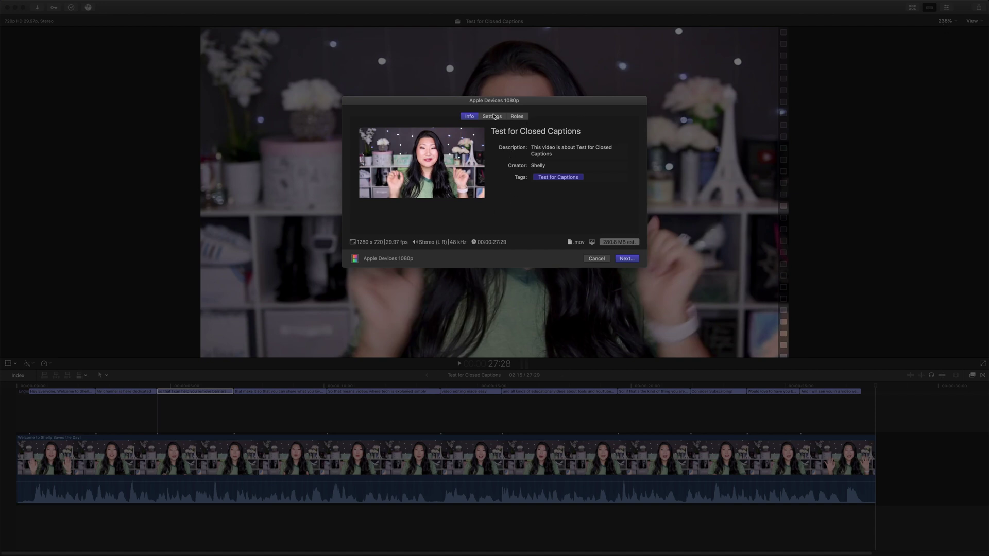
{"action": "left_click", "coordinate": [493, 117]}
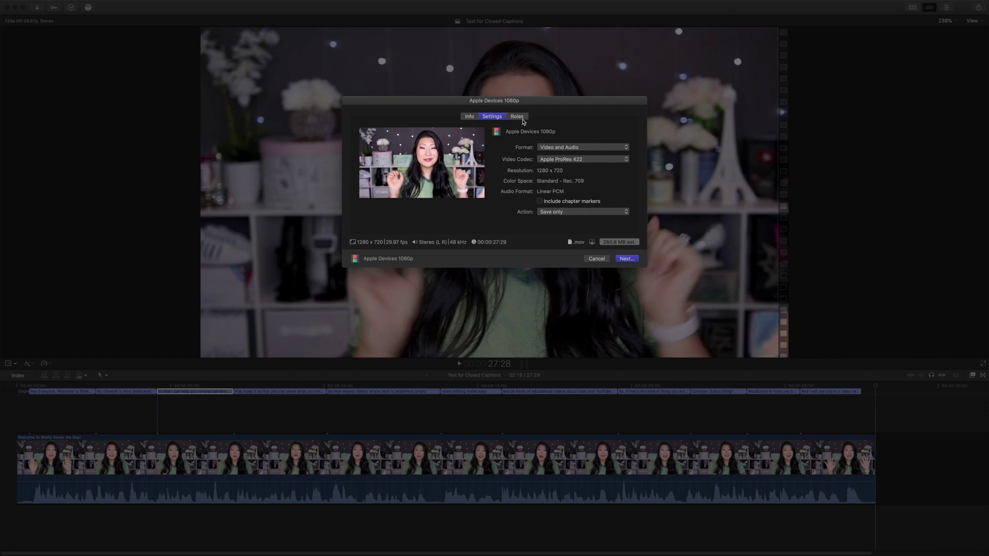
{"action": "left_click", "coordinate": [521, 118]}
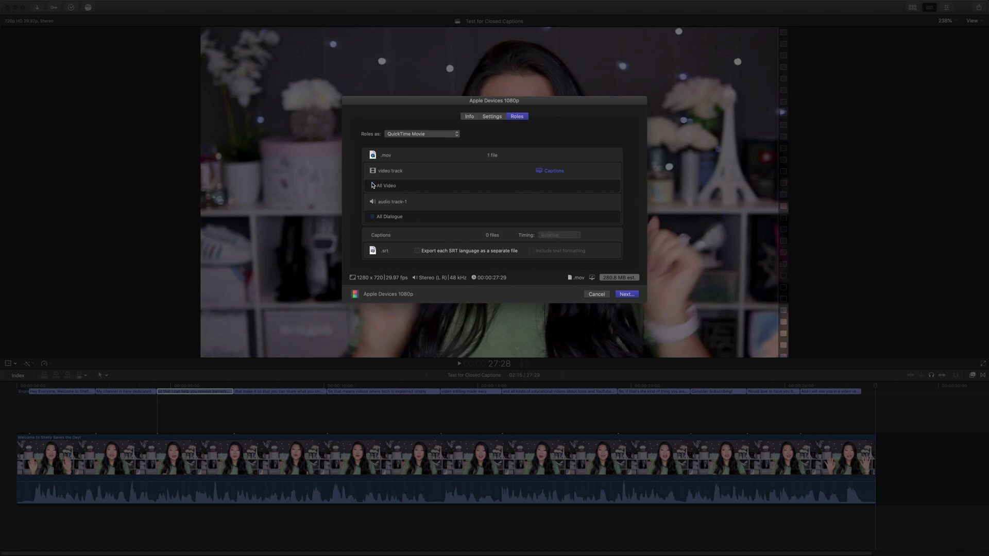
Burn the English (SRT) captions into the exported video.
{"action": "left_click", "coordinate": [544, 170]}
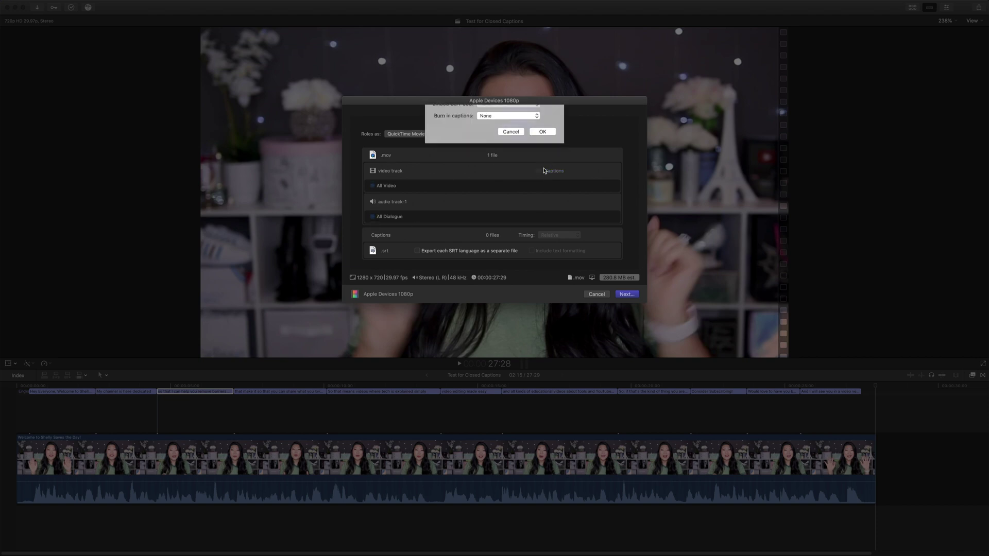
{"action": "left_click", "coordinate": [498, 131]}
{"action": "left_click", "coordinate": [498, 138]}
{"action": "left_click", "coordinate": [552, 143]}
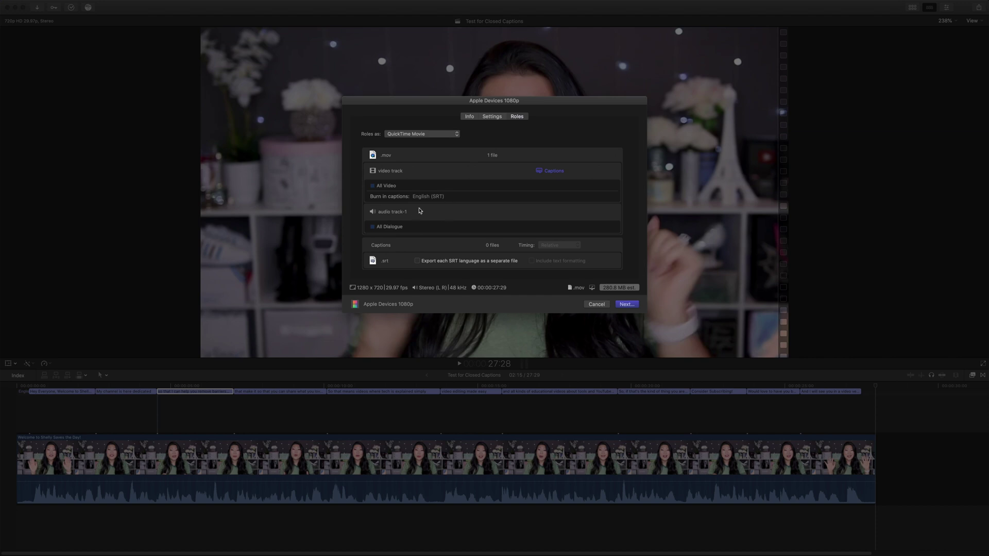
Also export a formatted SRT file, then save, replacing the existing 'Test for Closed Captions.mov'.
{"action": "left_click", "coordinate": [418, 261]}
{"action": "left_click", "coordinate": [533, 261]}
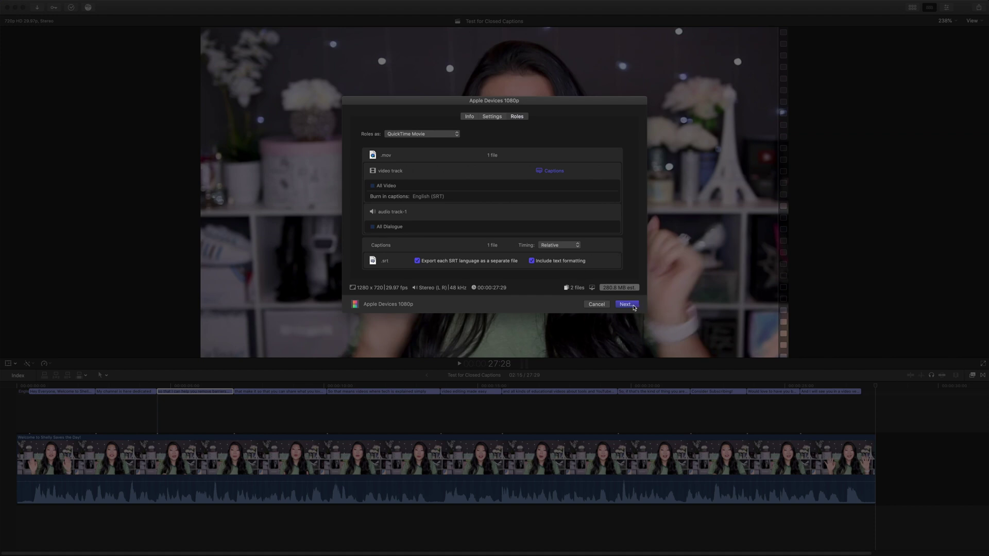
{"action": "left_click", "coordinate": [626, 304]}
{"action": "left_click", "coordinate": [639, 270]}
{"action": "left_click", "coordinate": [550, 152]}
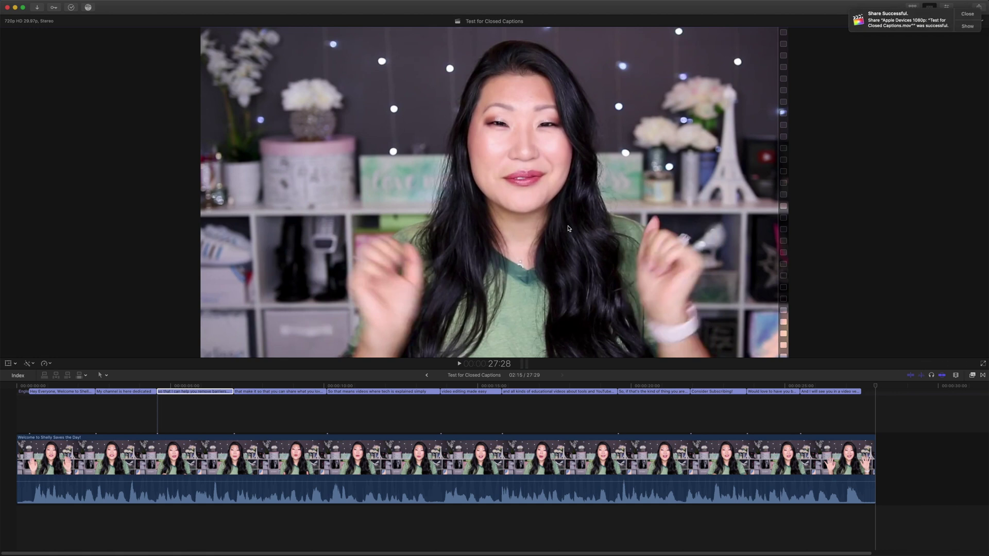
Reveal the exported files on the Desktop and open 'Test for Closed Captions.mov'.
{"action": "left_click", "coordinate": [967, 28]}
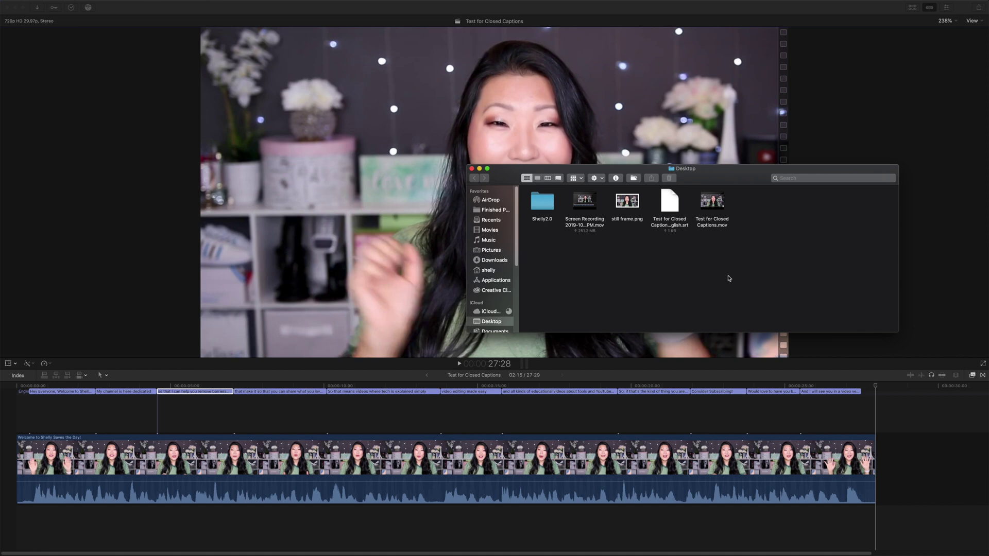
{"action": "left_click", "coordinate": [718, 206]}
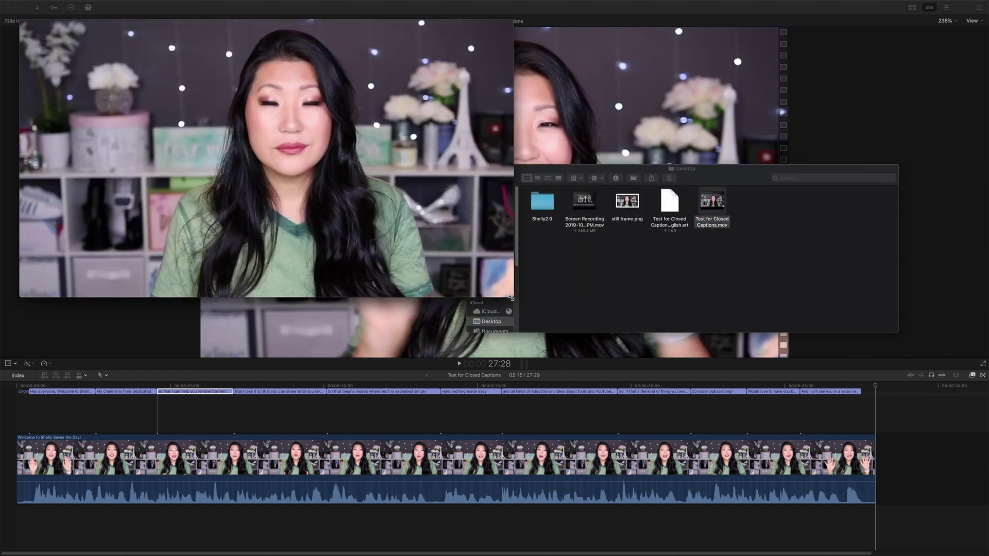
{"action": "key", "text": "super+3"}
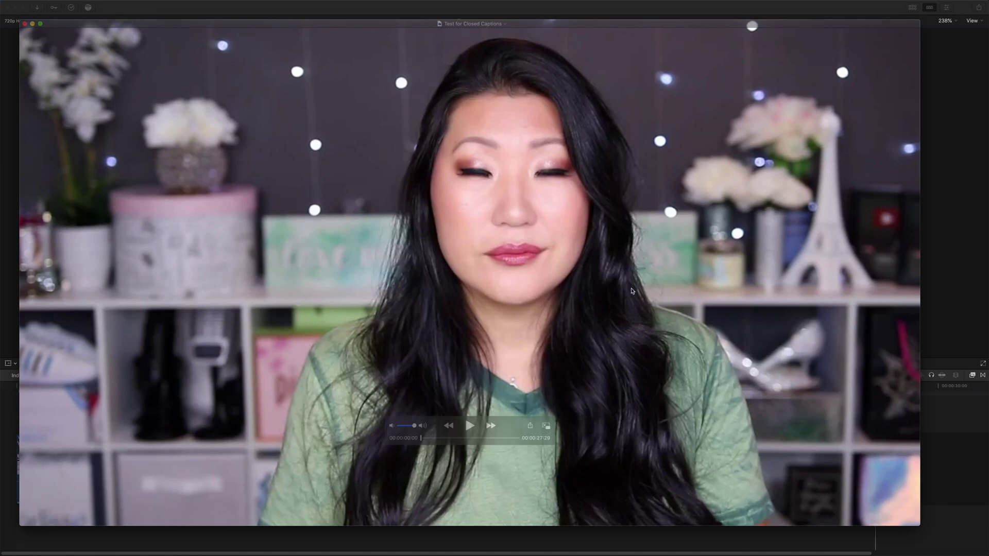
Play the exported movie full screen and pause on a burned-in caption.
{"action": "left_click", "coordinate": [40, 23]}
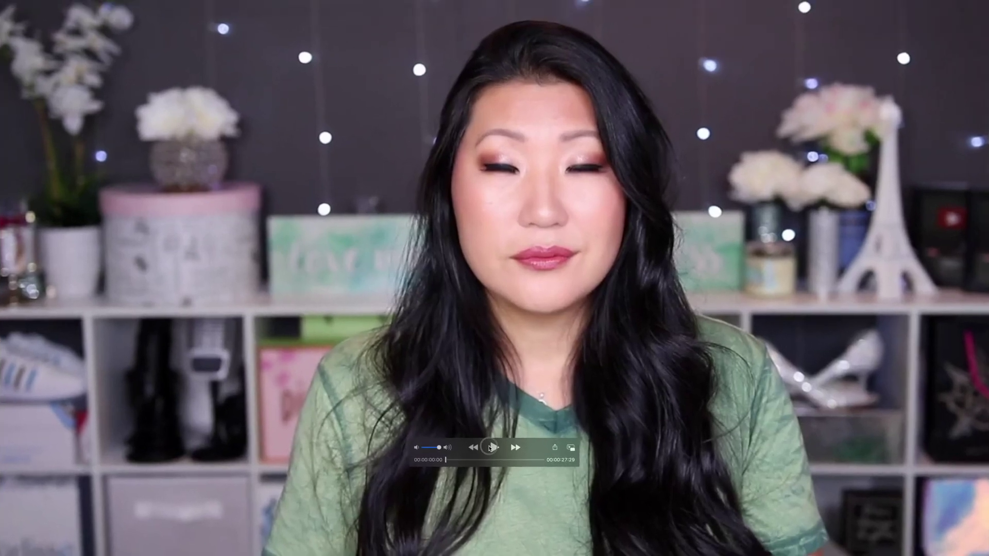
{"action": "left_click", "coordinate": [490, 448]}
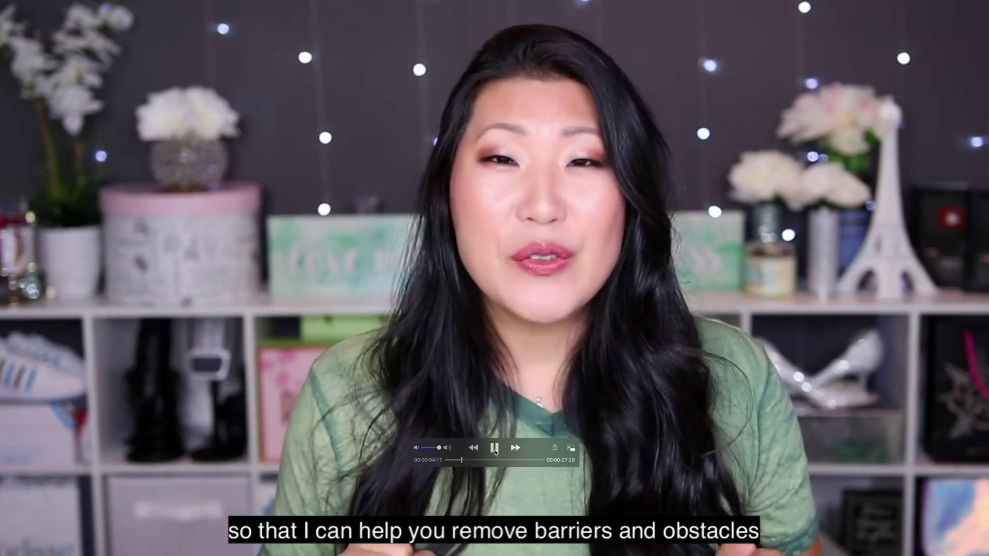
{"action": "left_click", "coordinate": [495, 449]}
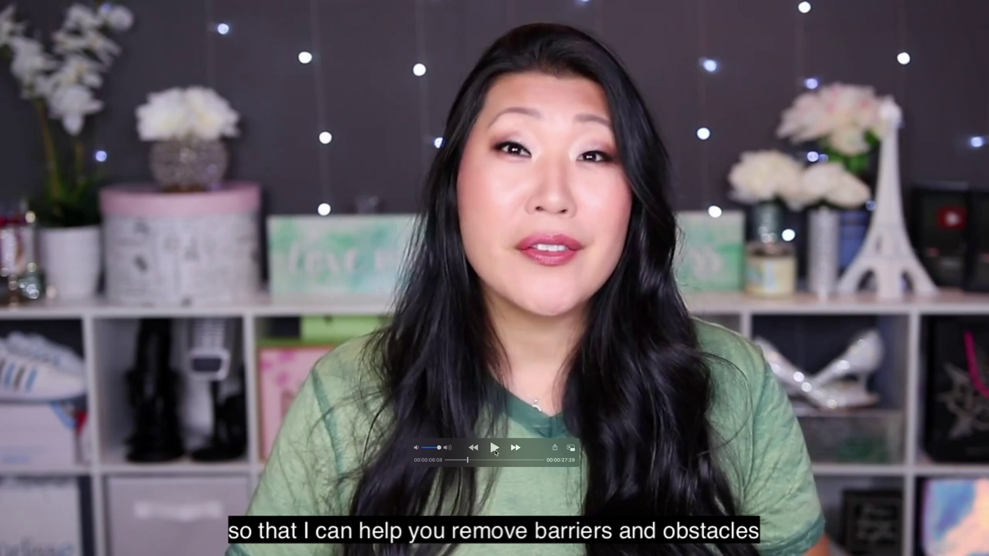
Exit full-screen playback and close QuickTime Player.
{"action": "mouse_move", "coordinate": [66, 1]}
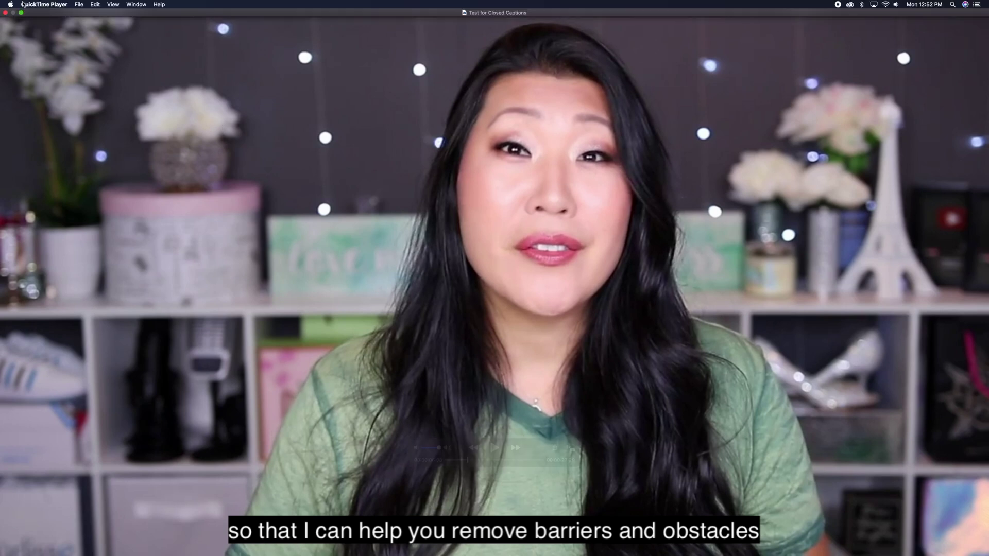
{"action": "left_click", "coordinate": [22, 14]}
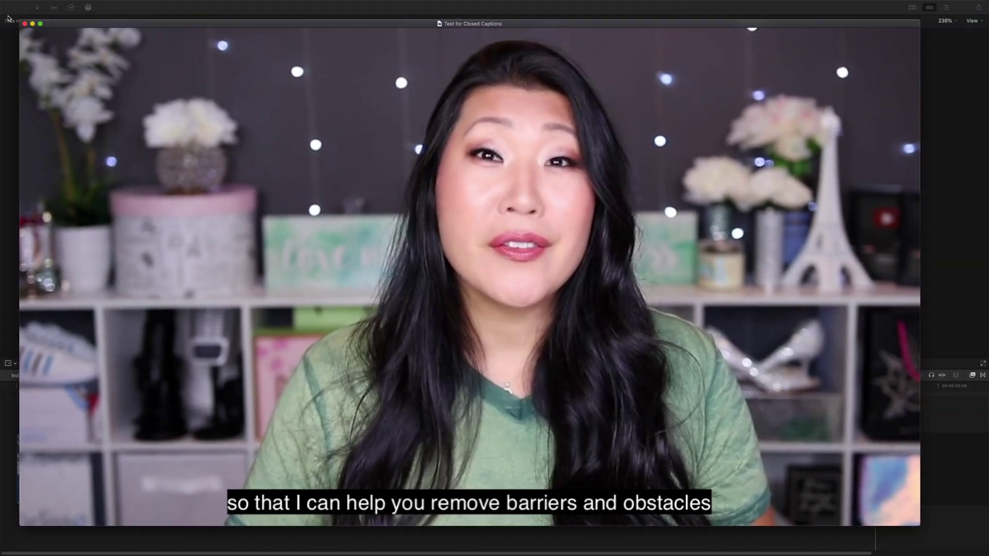
{"action": "left_click", "coordinate": [24, 23]}
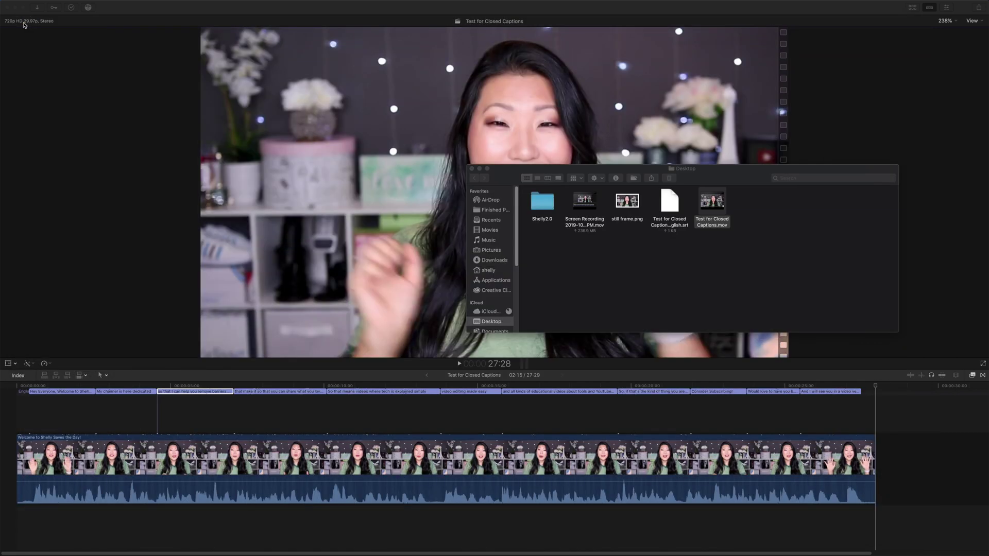
Select the exported .srt caption file on the Desktop, then close the Desktop window.
{"action": "left_click", "coordinate": [667, 277]}
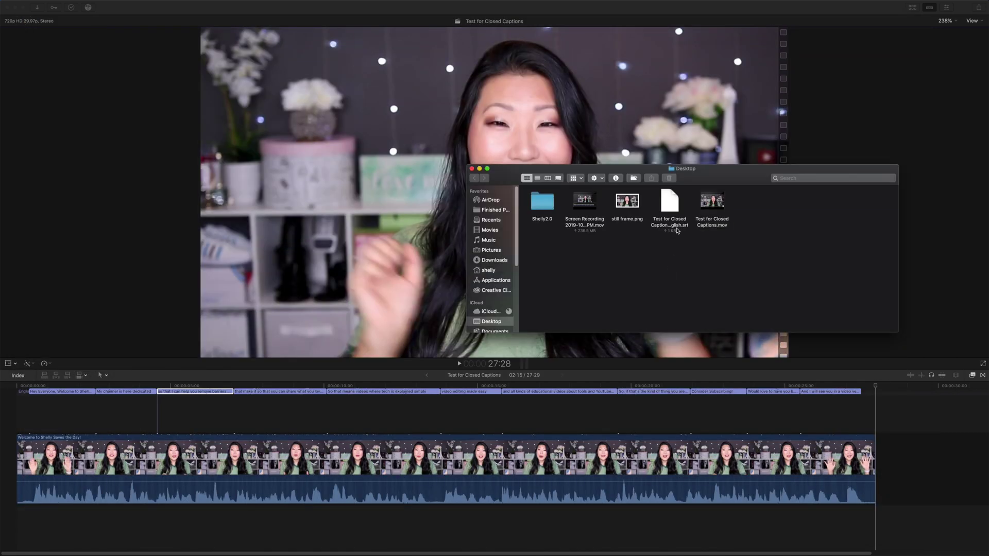
{"action": "left_click", "coordinate": [671, 197]}
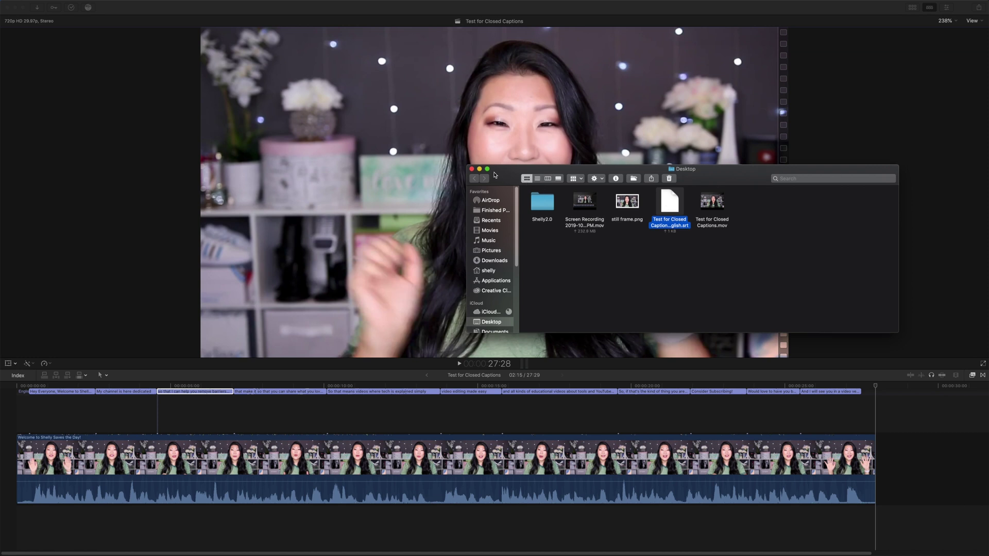
{"action": "left_click", "coordinate": [471, 168]}
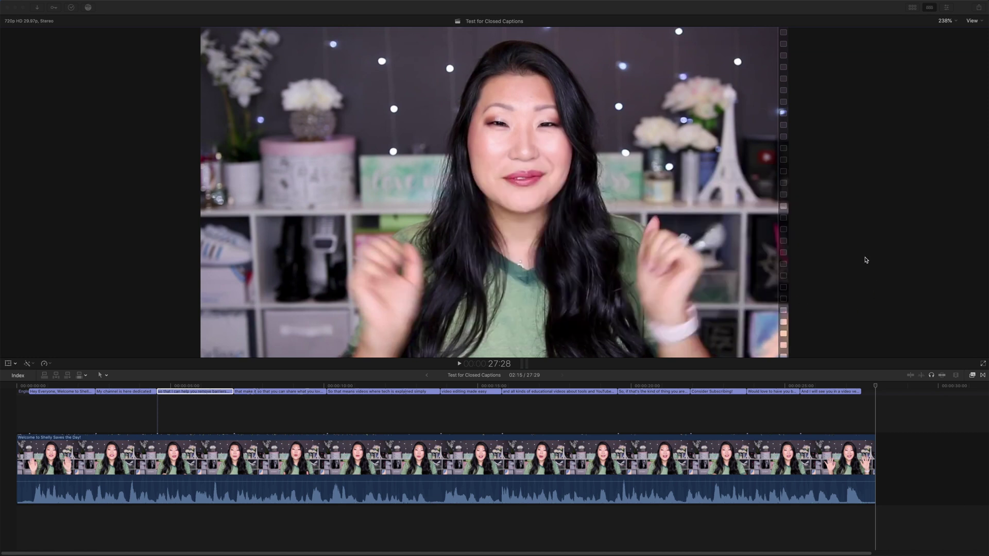